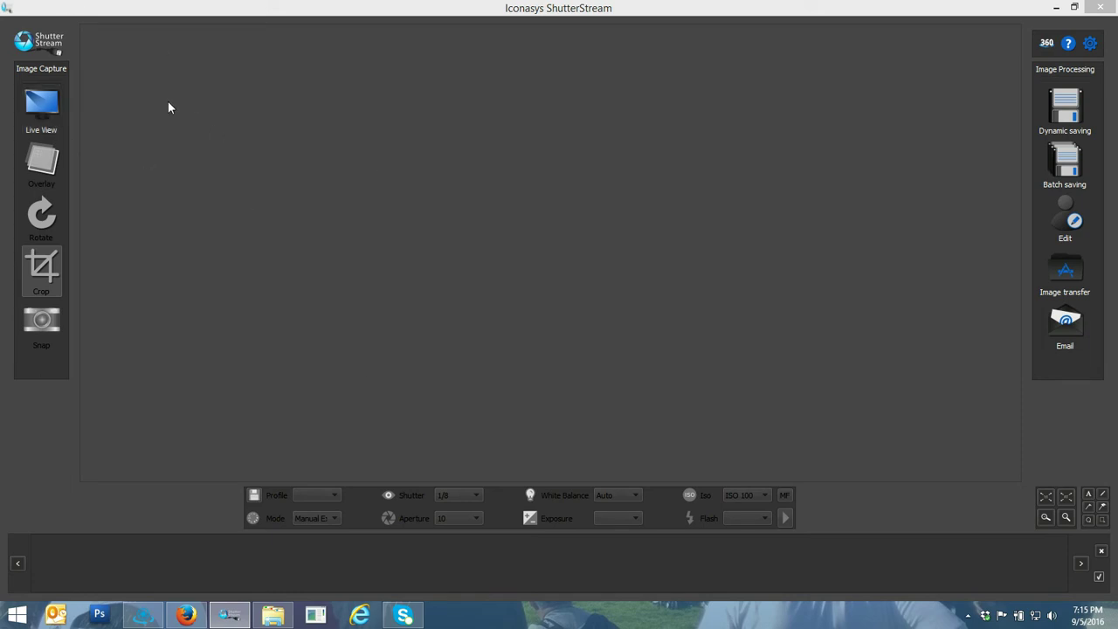
Start the live view and settle the shutter speed at 1/4, after trying 0"3 and 1/5
click(56, 113)
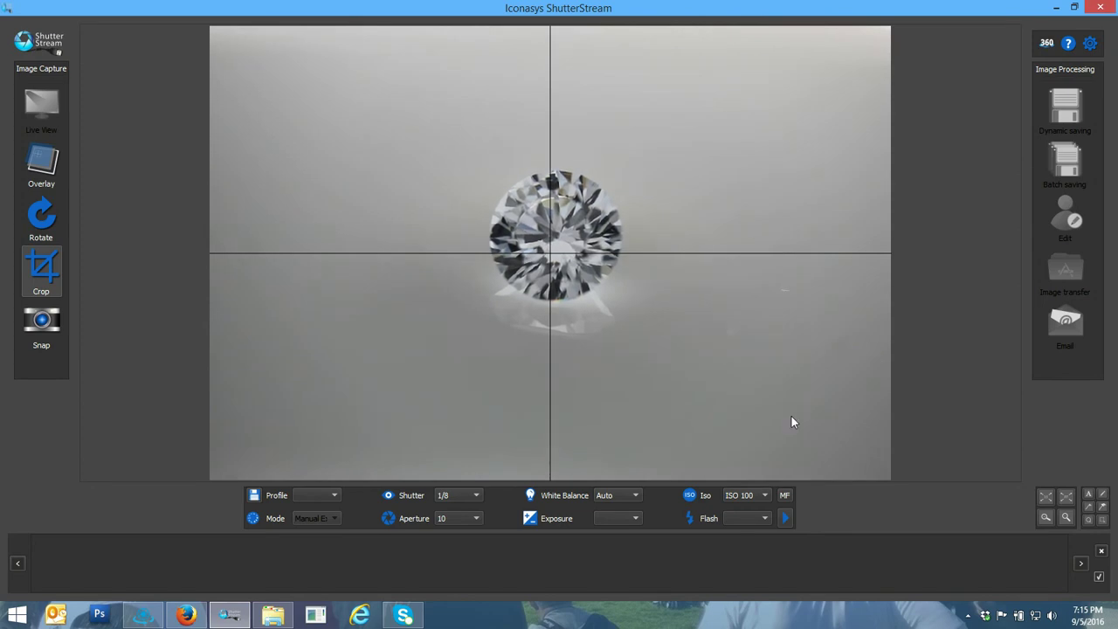
click(452, 496)
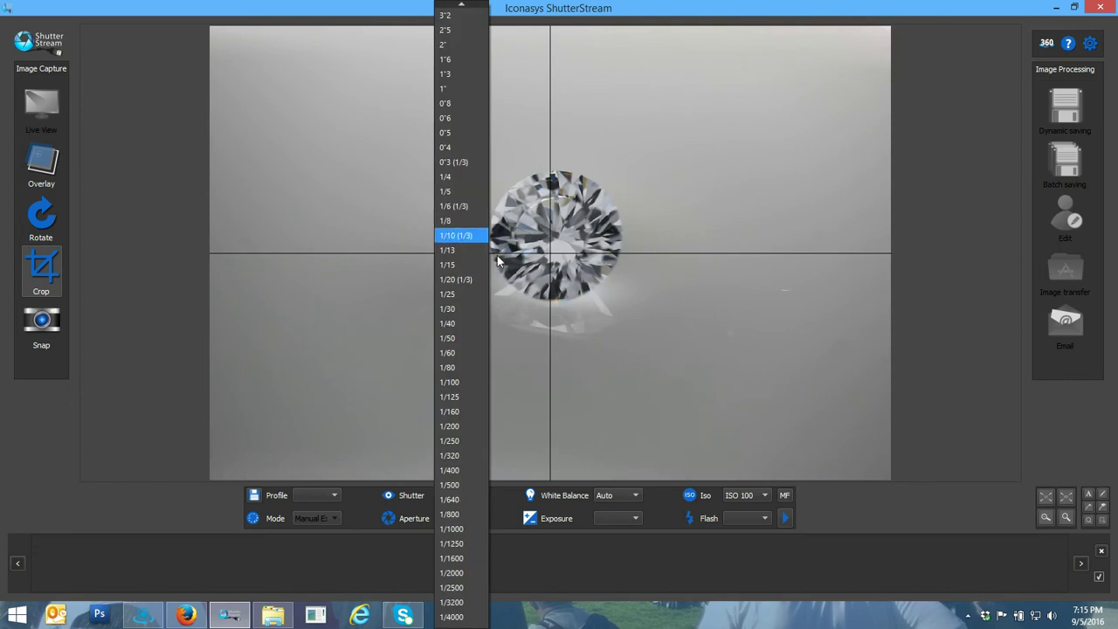
click(464, 163)
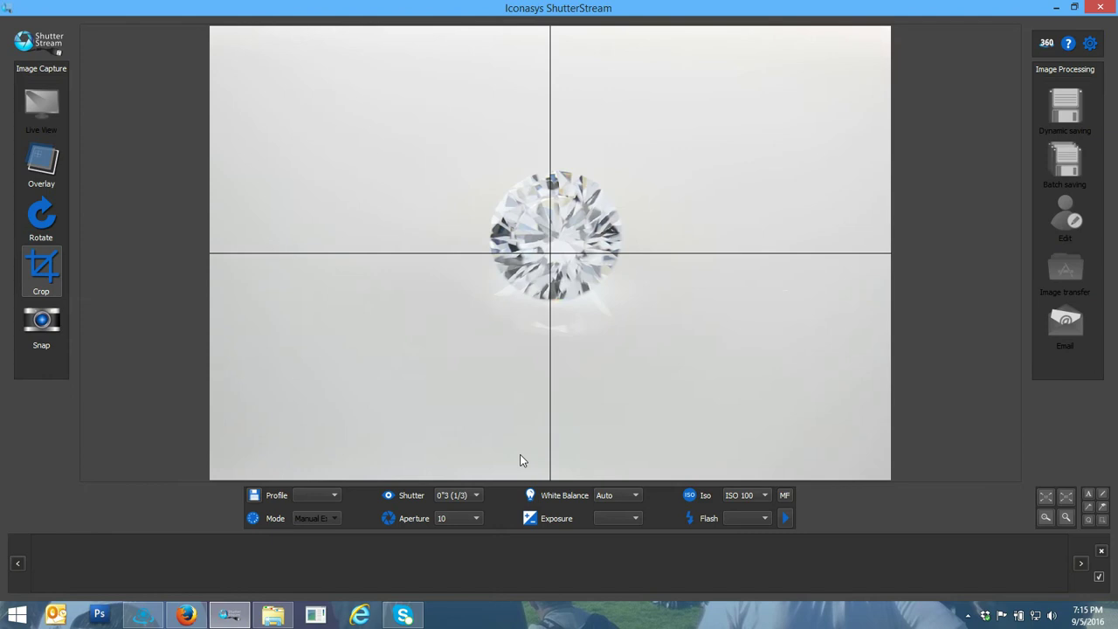
click(461, 494)
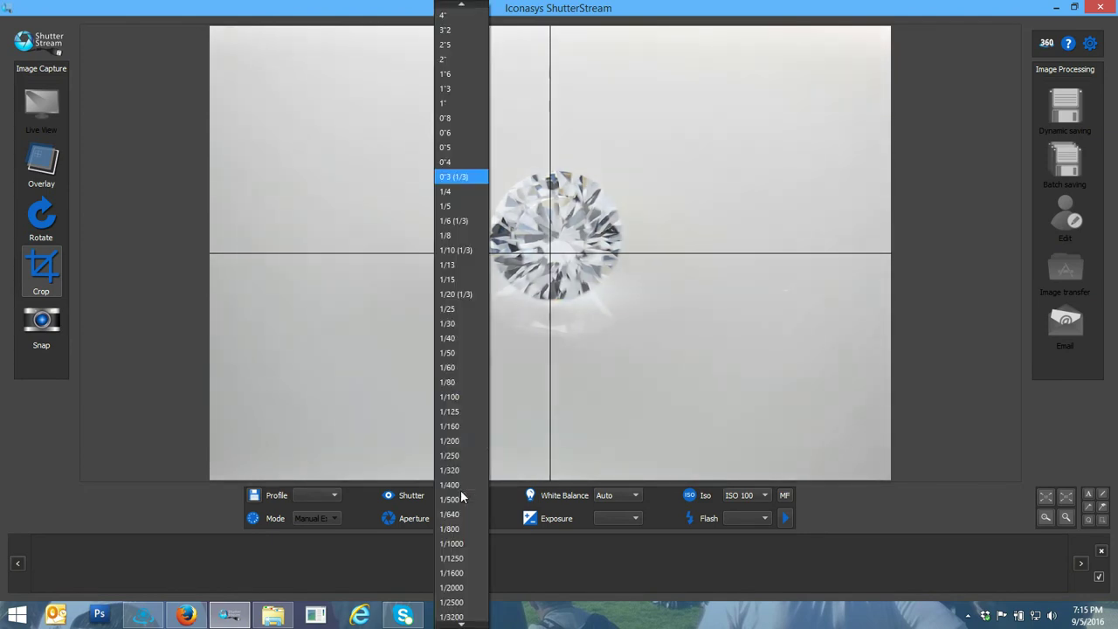
click(470, 207)
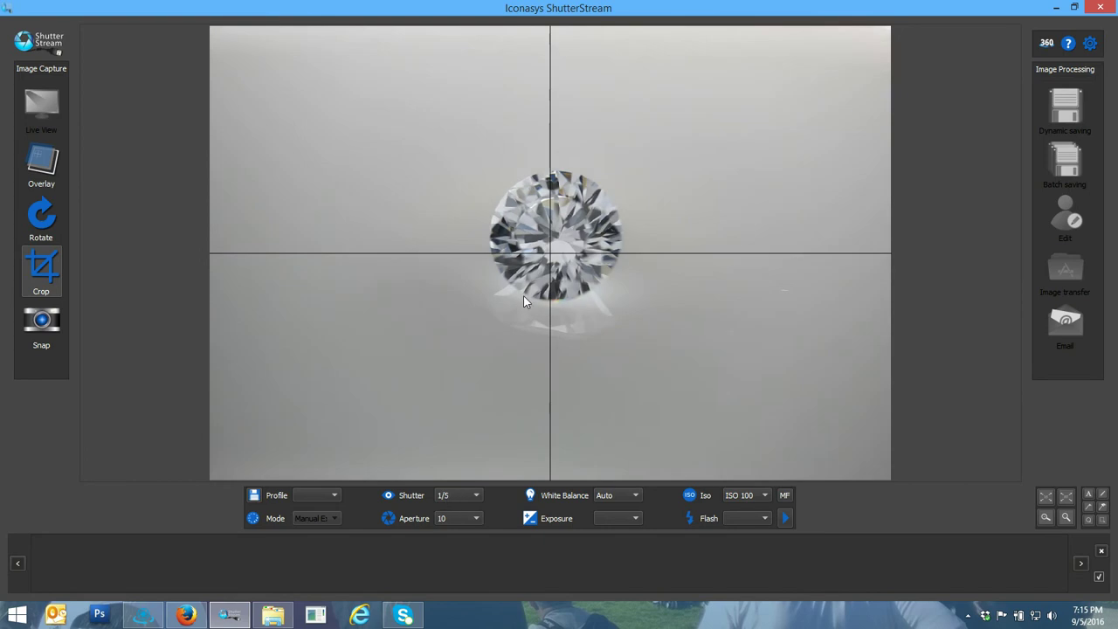
click(441, 495)
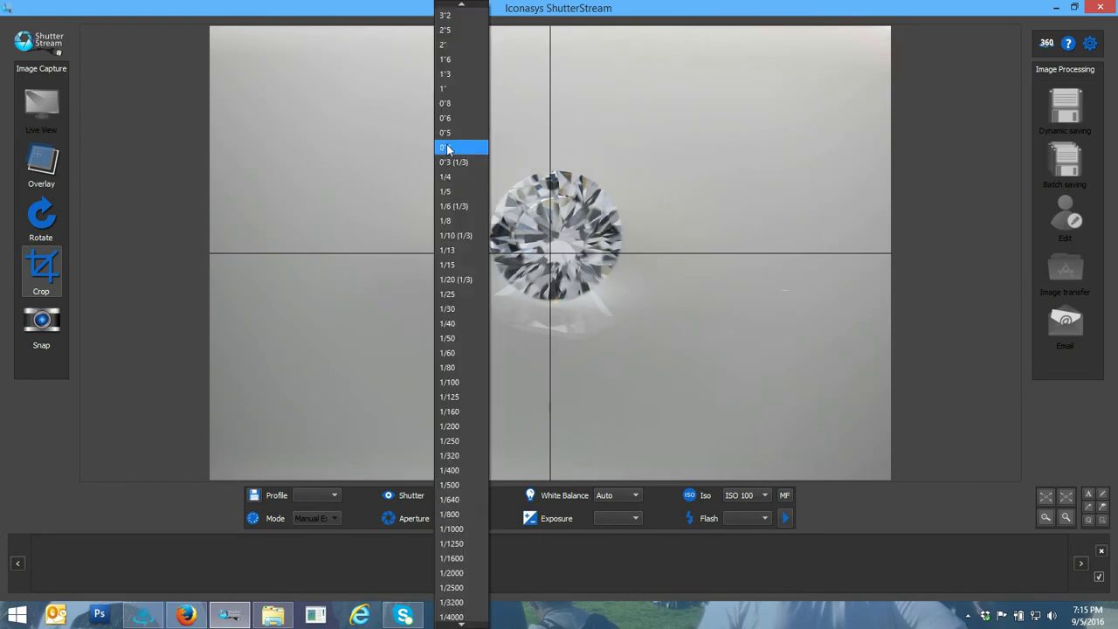
click(459, 179)
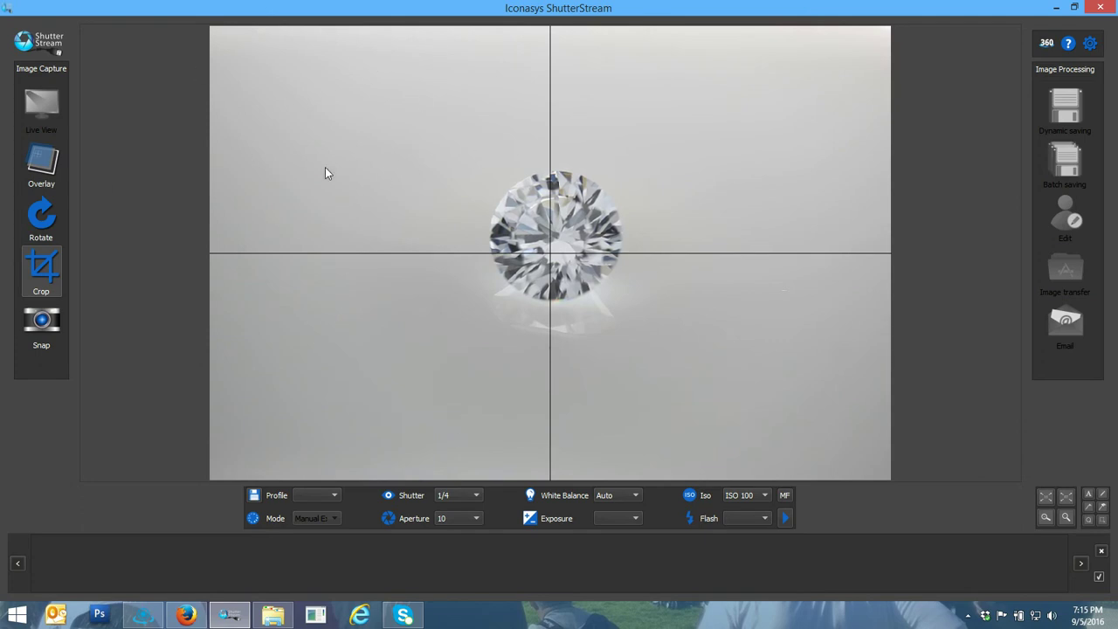
Focus the diamond manually with the Drive lens arrows, magnify the live view, and fine-tune sharpness
click(786, 494)
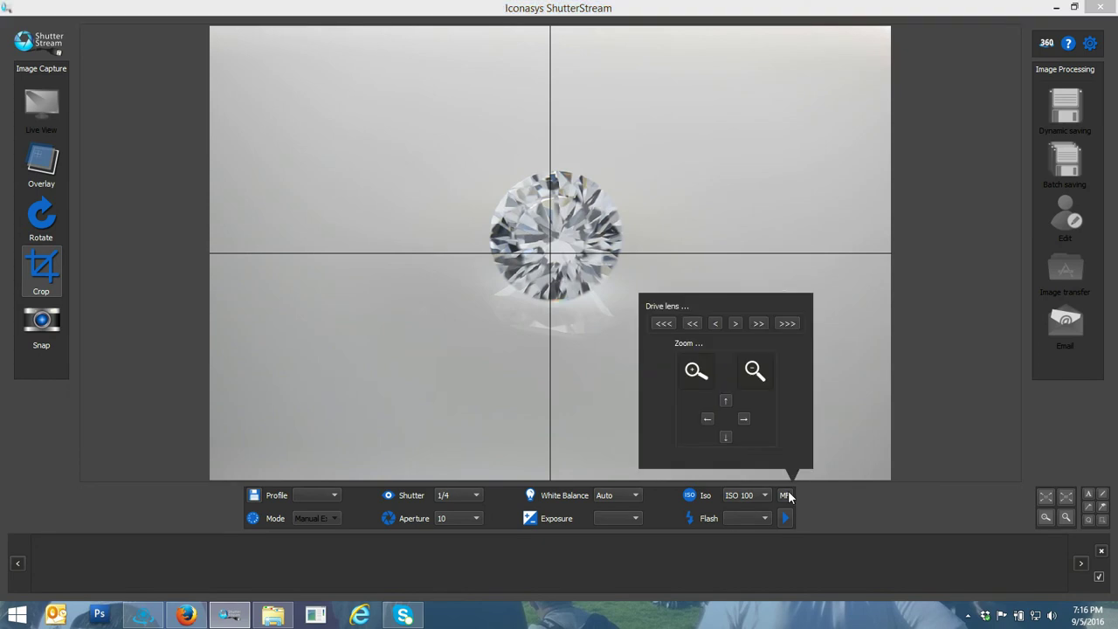
click(667, 323)
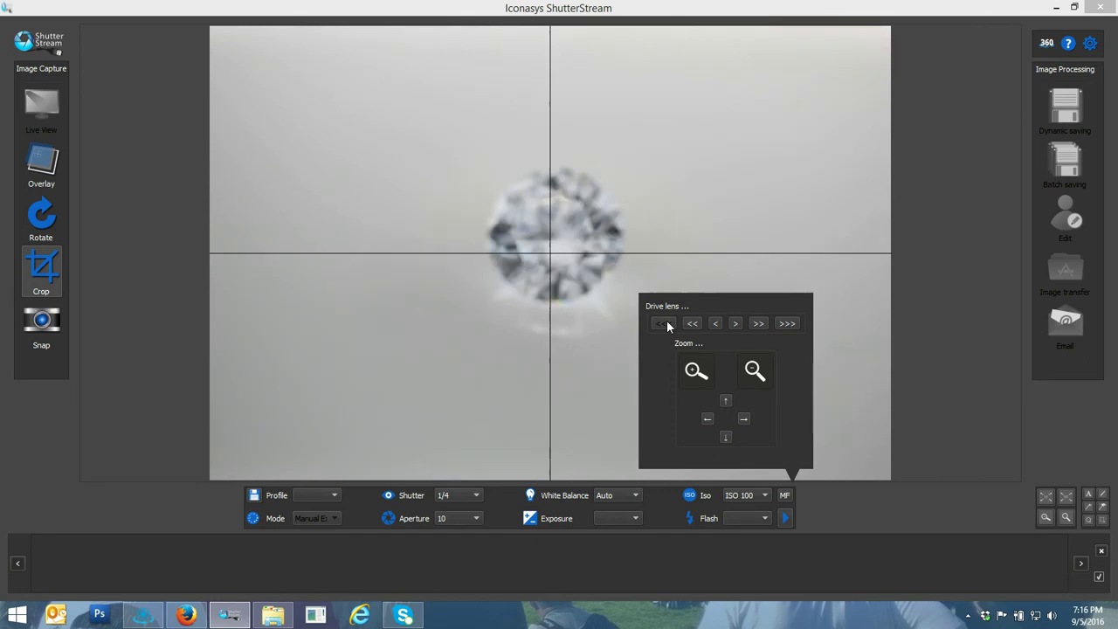
click(787, 323)
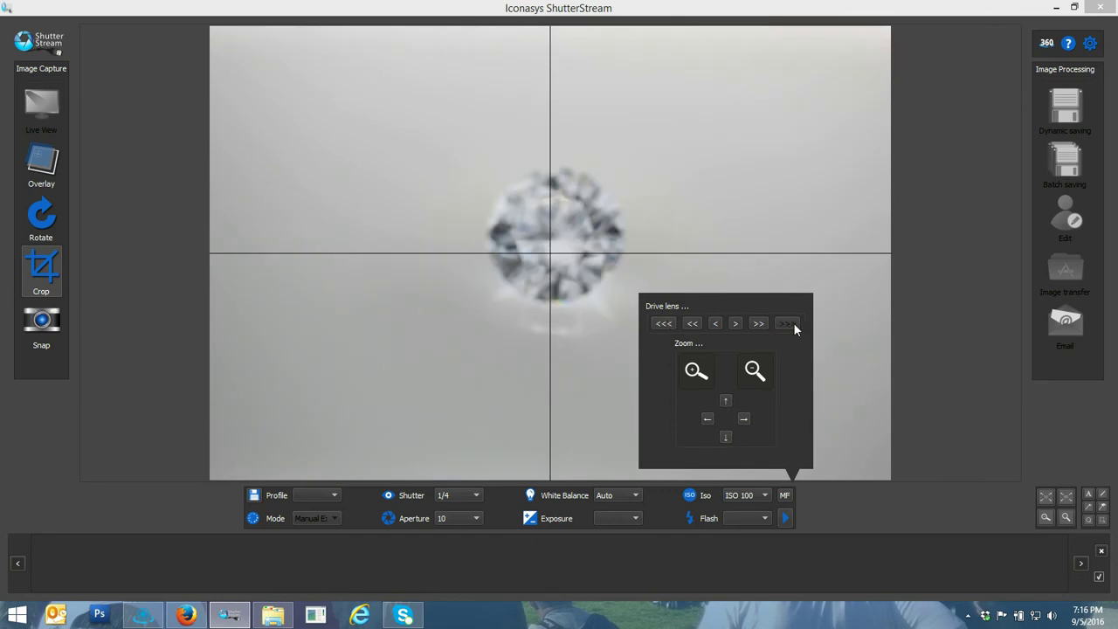
click(696, 370)
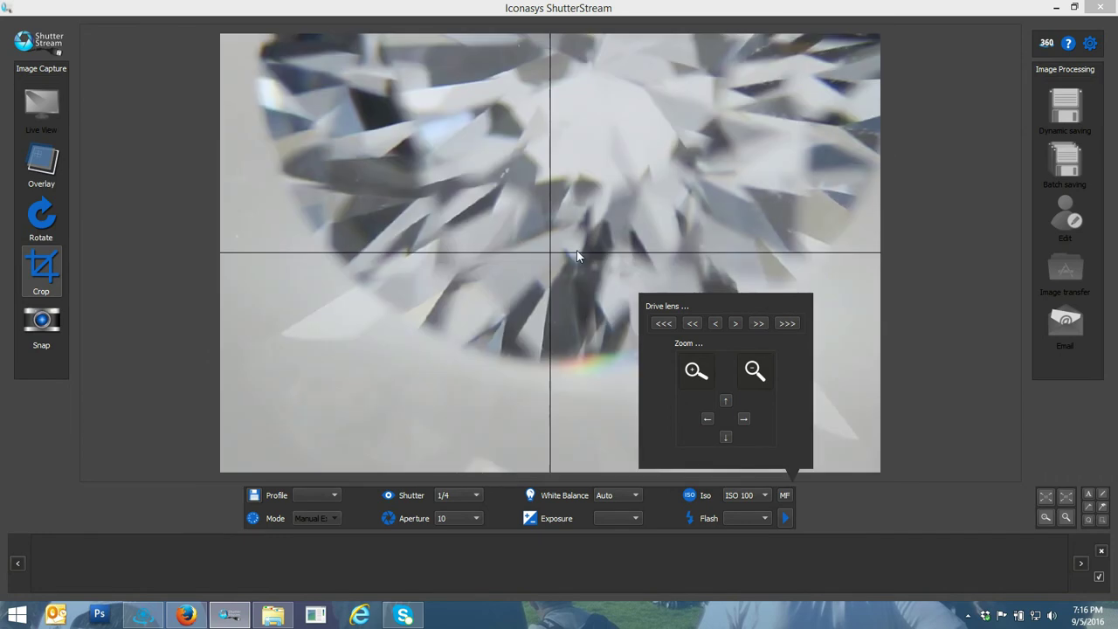
click(695, 325)
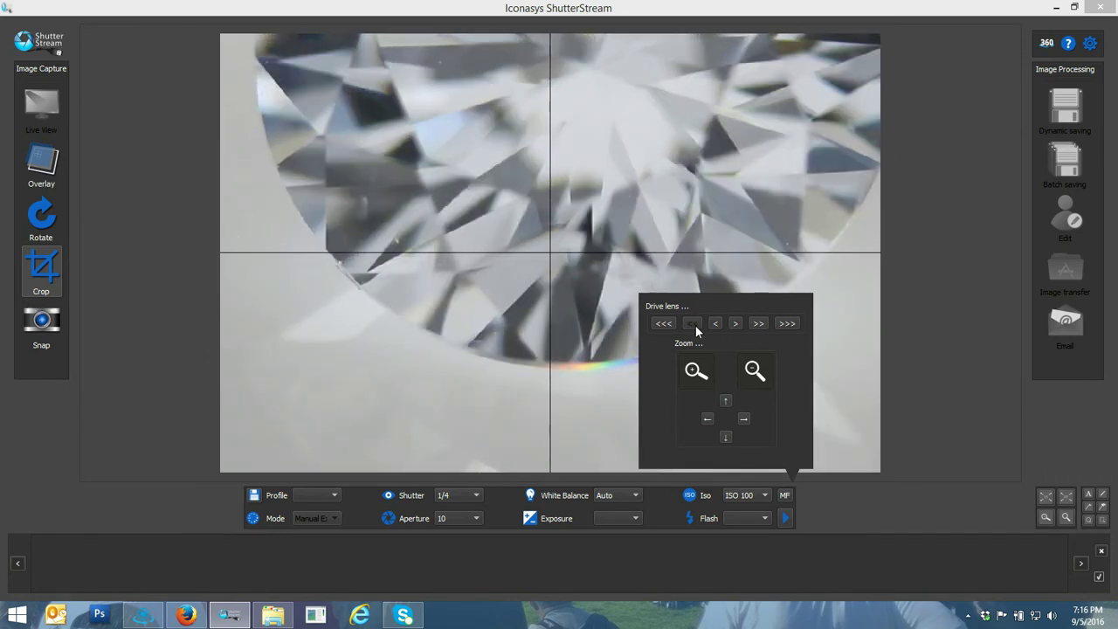
click(695, 325)
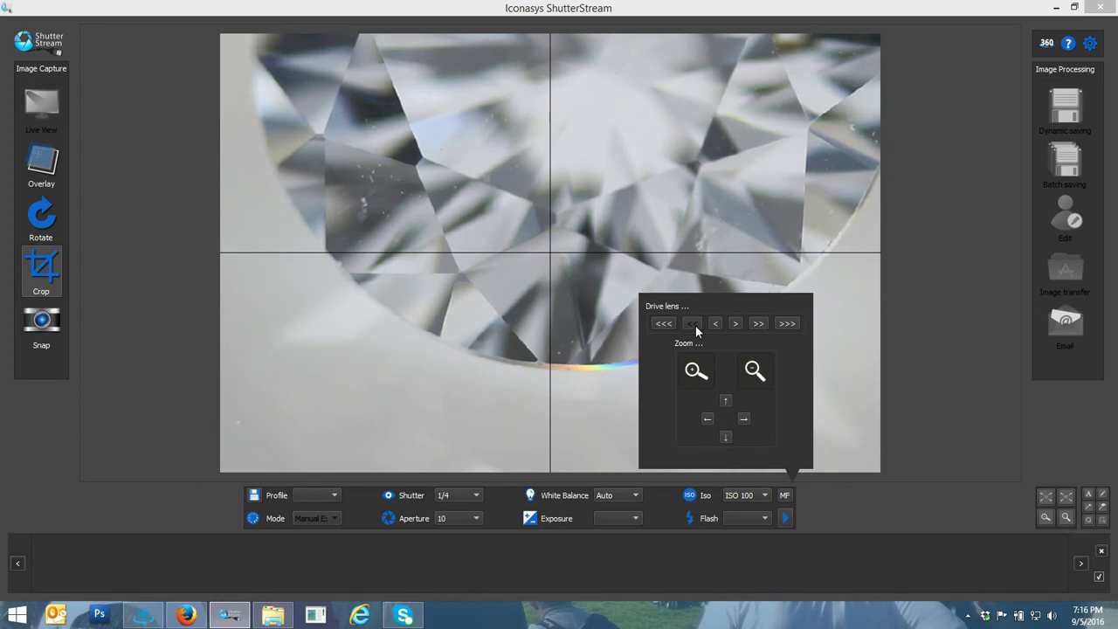
click(759, 323)
click(599, 373)
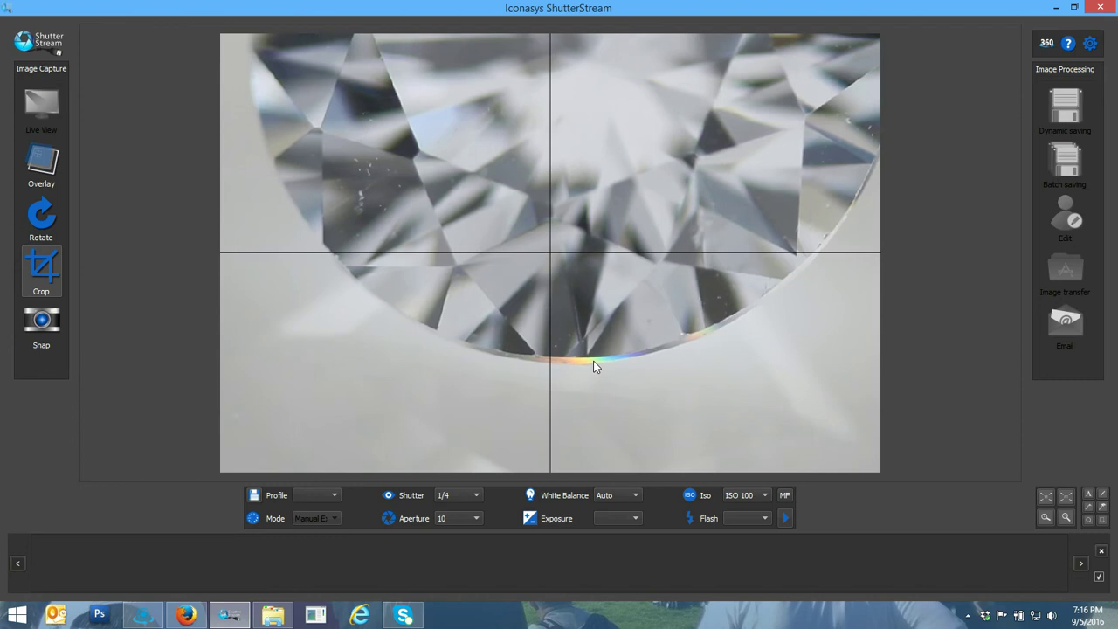
Zoom the live view back out to show the whole diamond
click(785, 495)
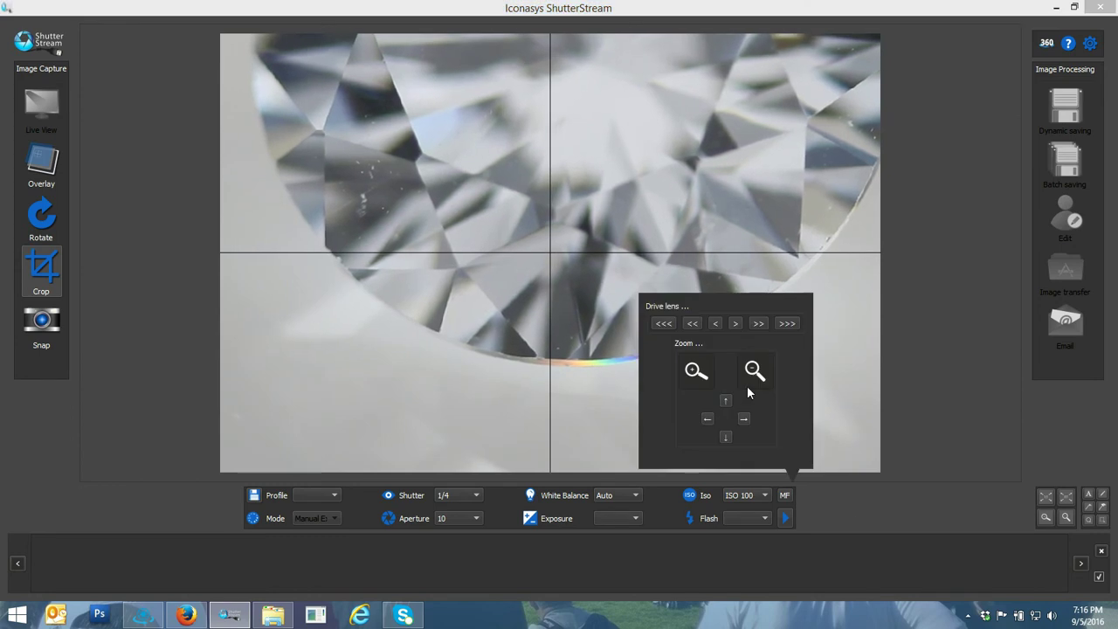
click(753, 371)
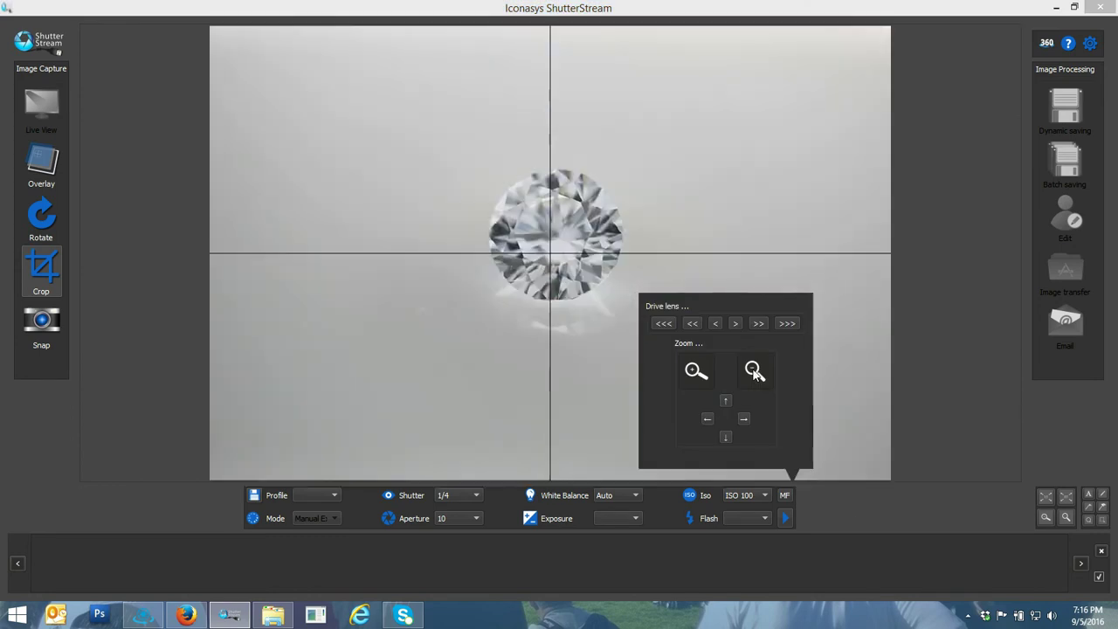
click(221, 205)
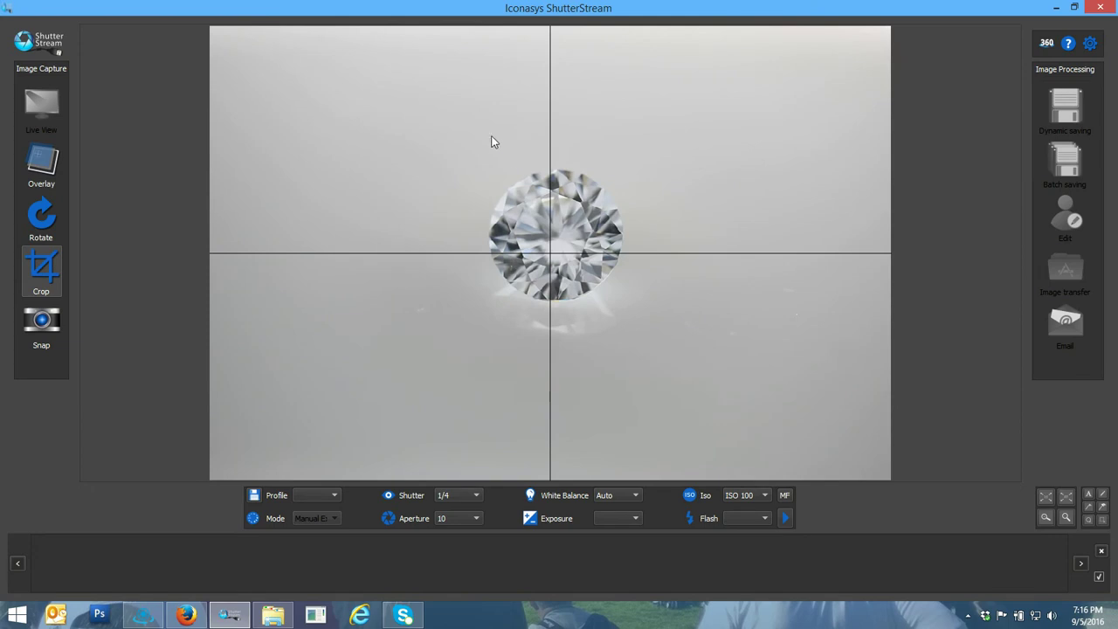
Draw a crop area around the diamond and adjust it to centre the stone
drag(467, 114, 699, 327)
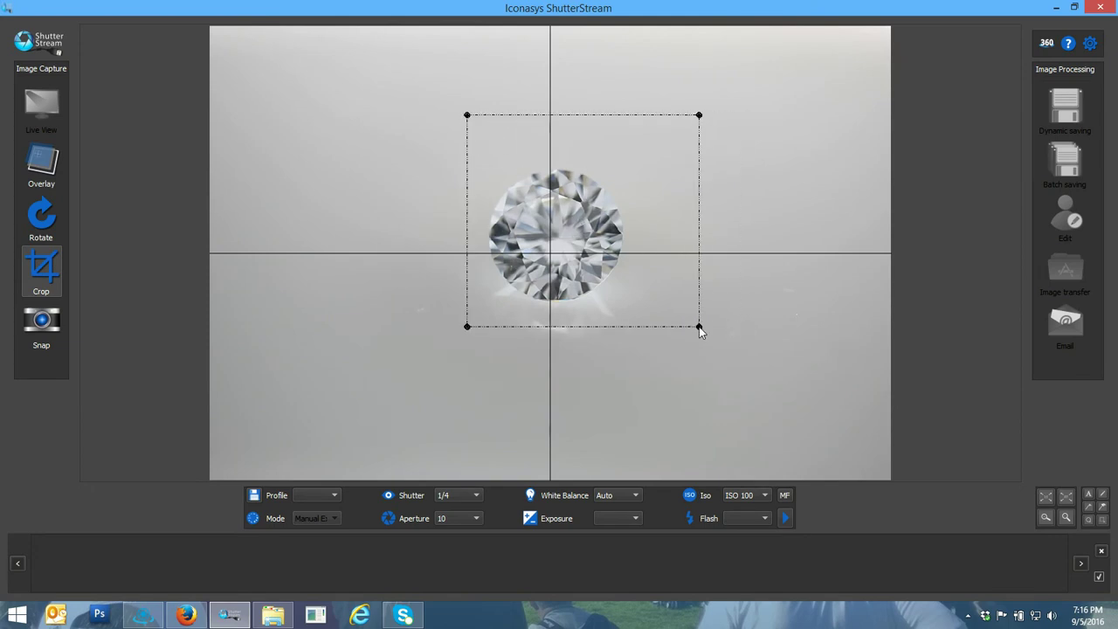
drag(450, 106, 662, 352)
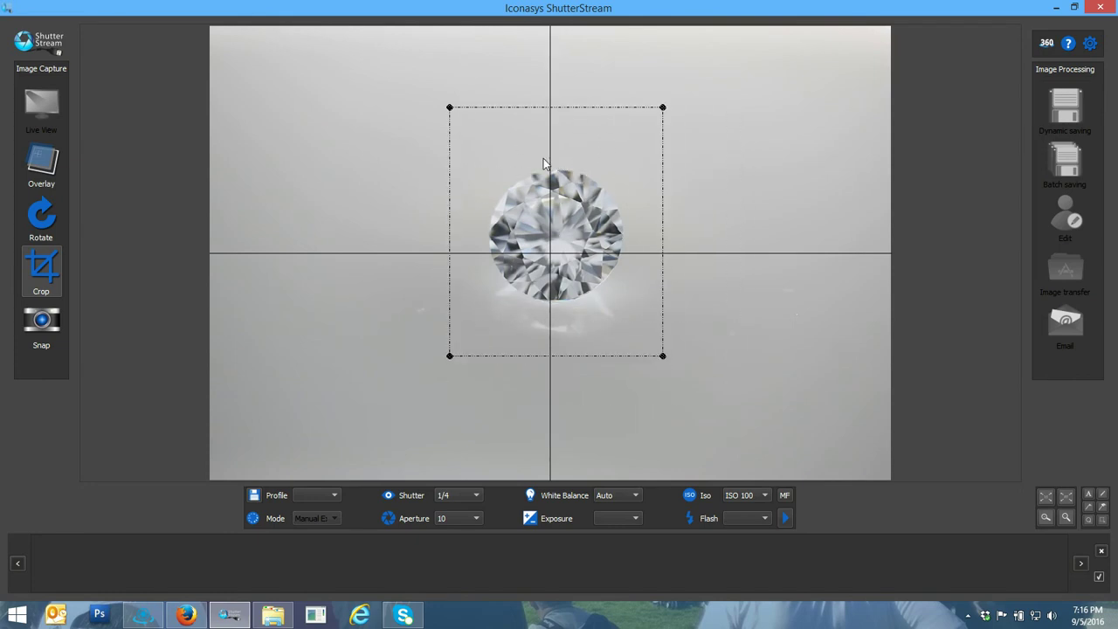
drag(464, 133, 638, 307)
drag(648, 349, 667, 367)
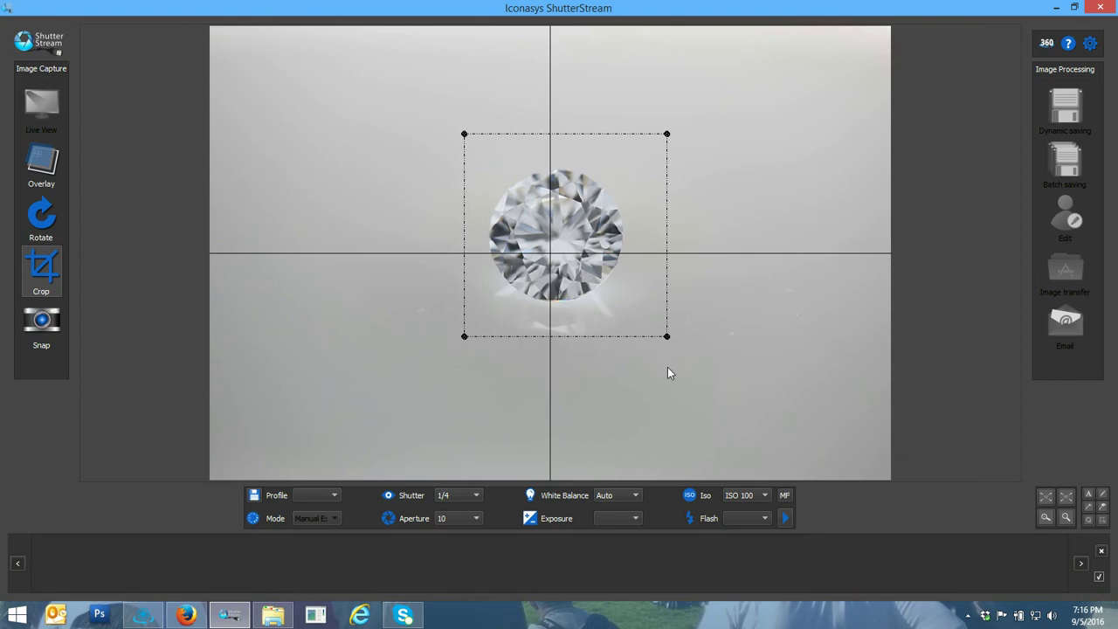
drag(628, 295, 615, 292)
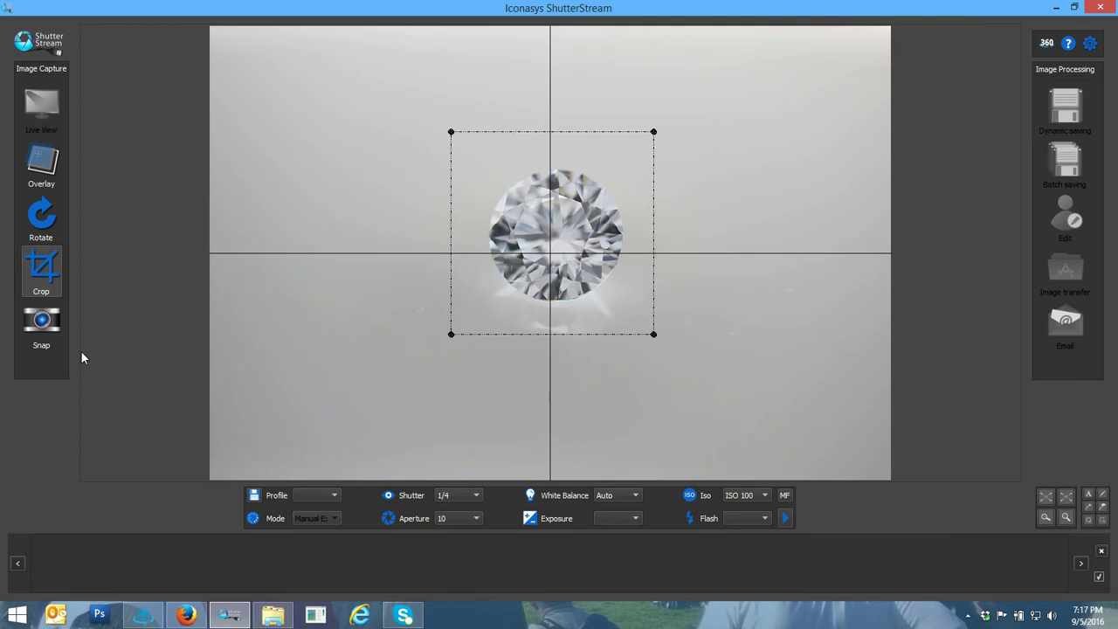
Snap a cropped test shot, delete it from the filmstrip, and open the 360 rotation settings
click(62, 328)
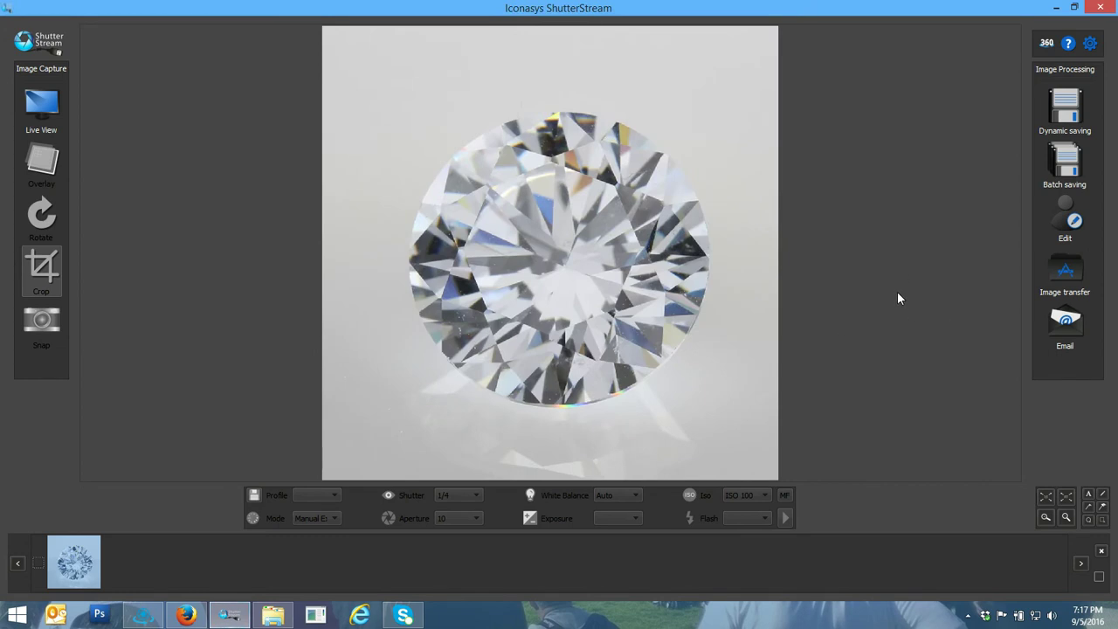
click(38, 563)
click(1101, 550)
click(581, 322)
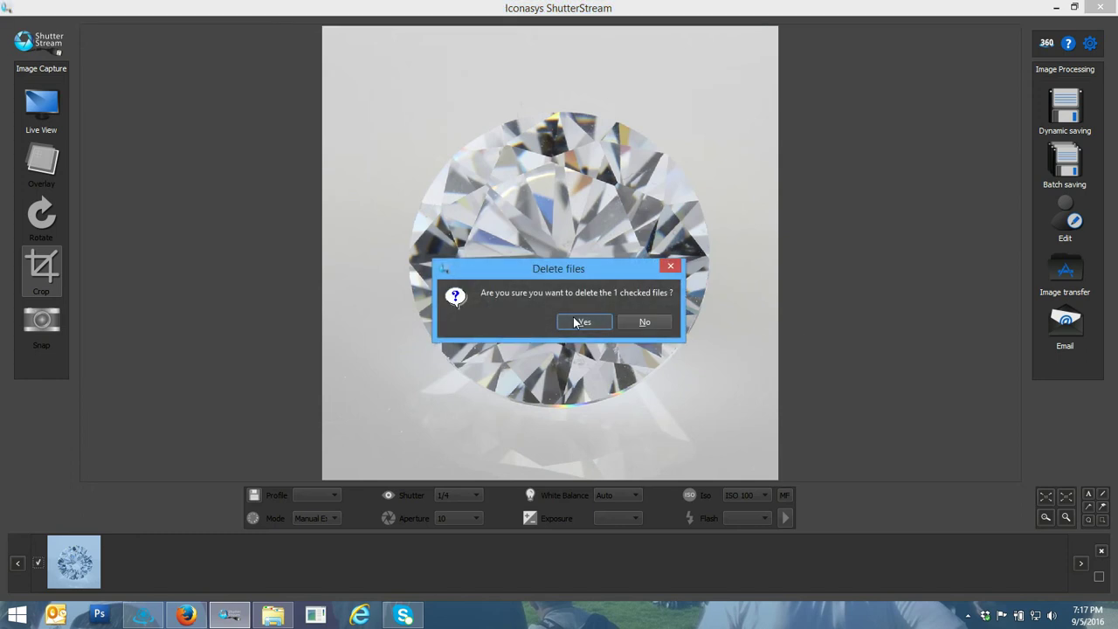
click(1046, 43)
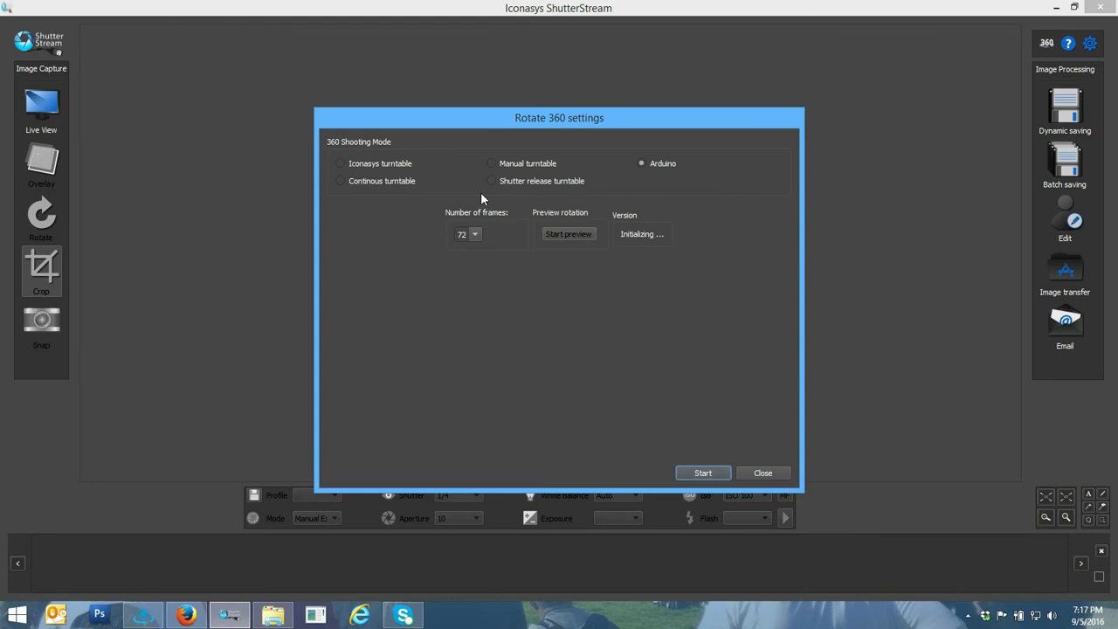
Restart the live view, move the 360 settings aside, and preview the turntable rotation
click(51, 112)
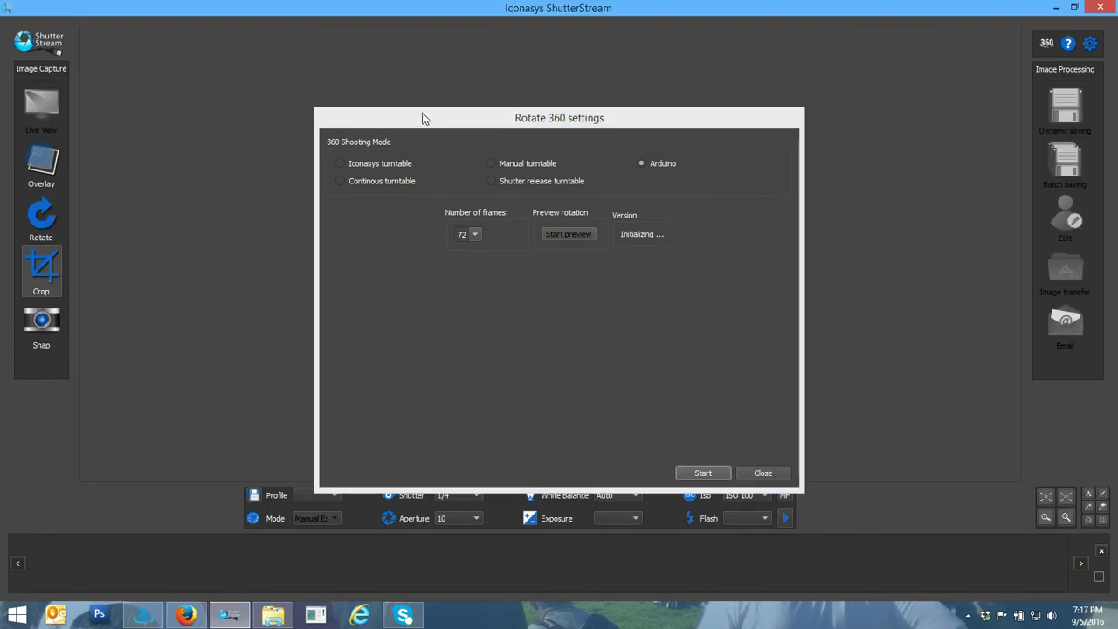
click(487, 123)
drag(488, 123, 887, 18)
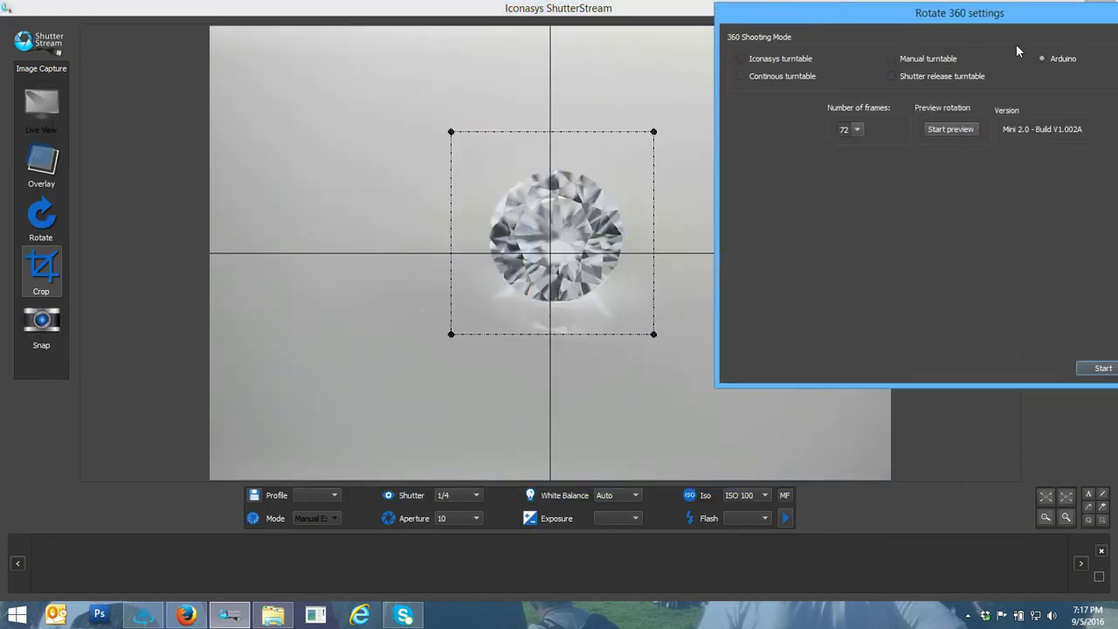
click(955, 131)
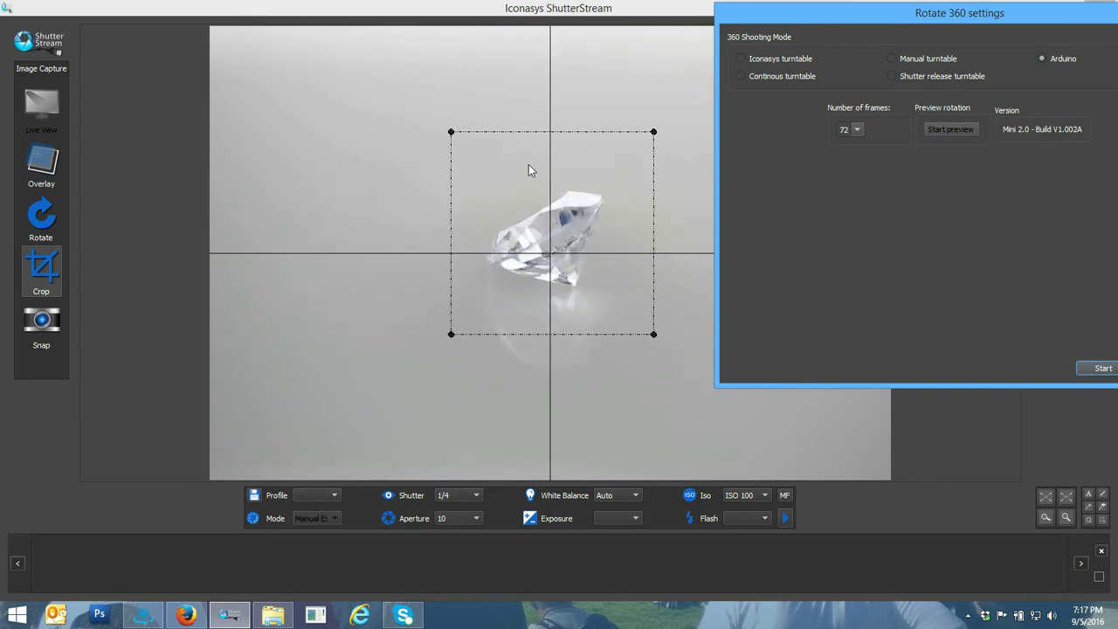
click(374, 160)
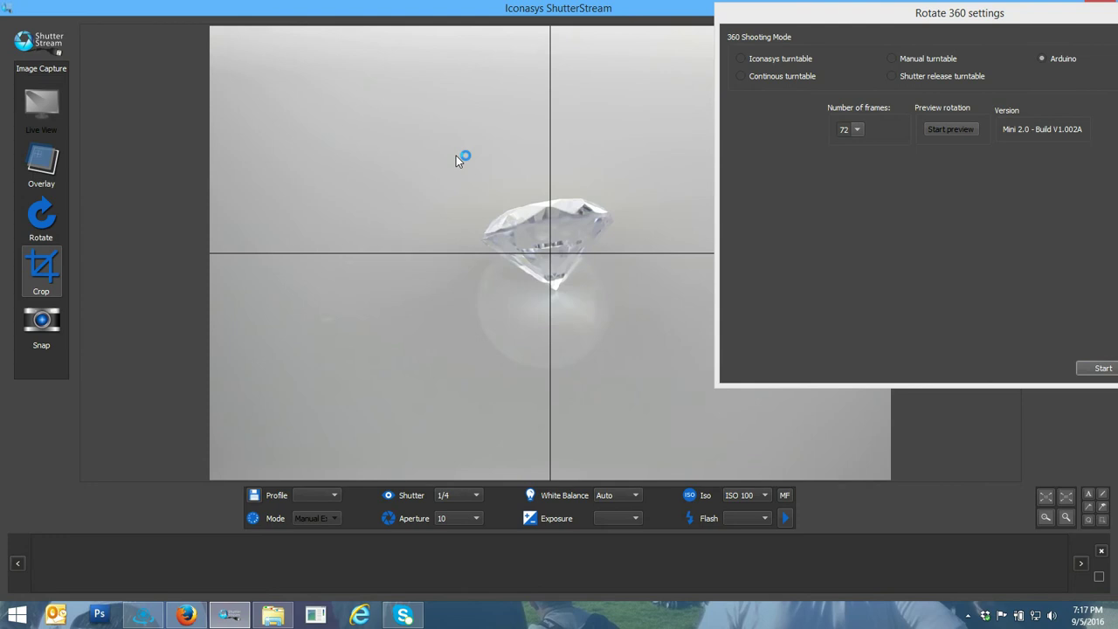
Redraw the crop area around the diamond and set Number of frames to 36
drag(451, 146, 676, 337)
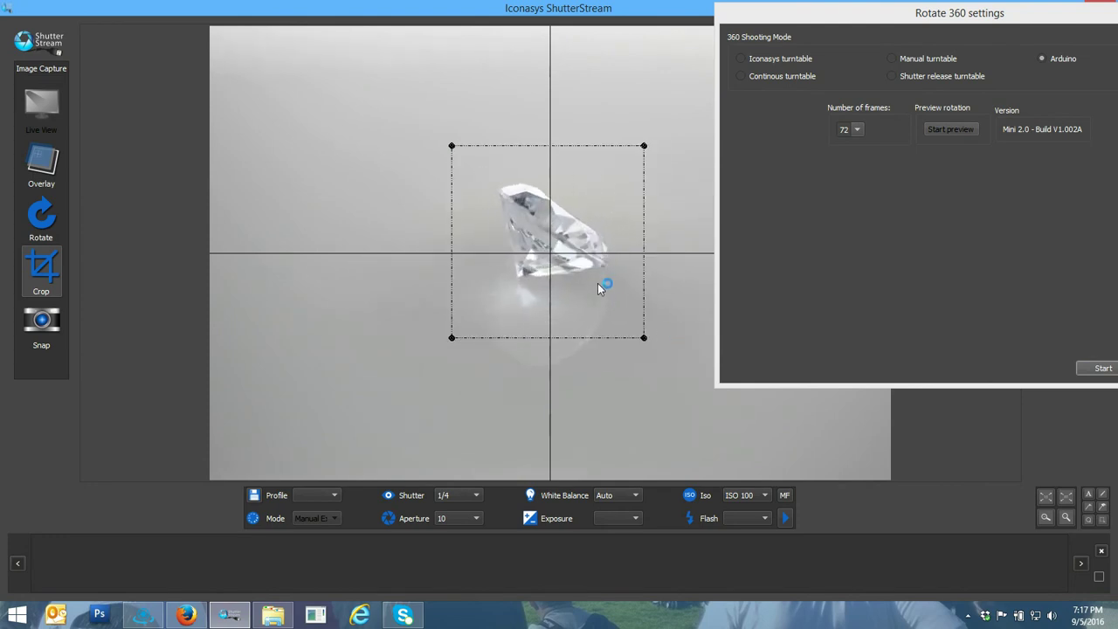
drag(595, 279, 595, 276)
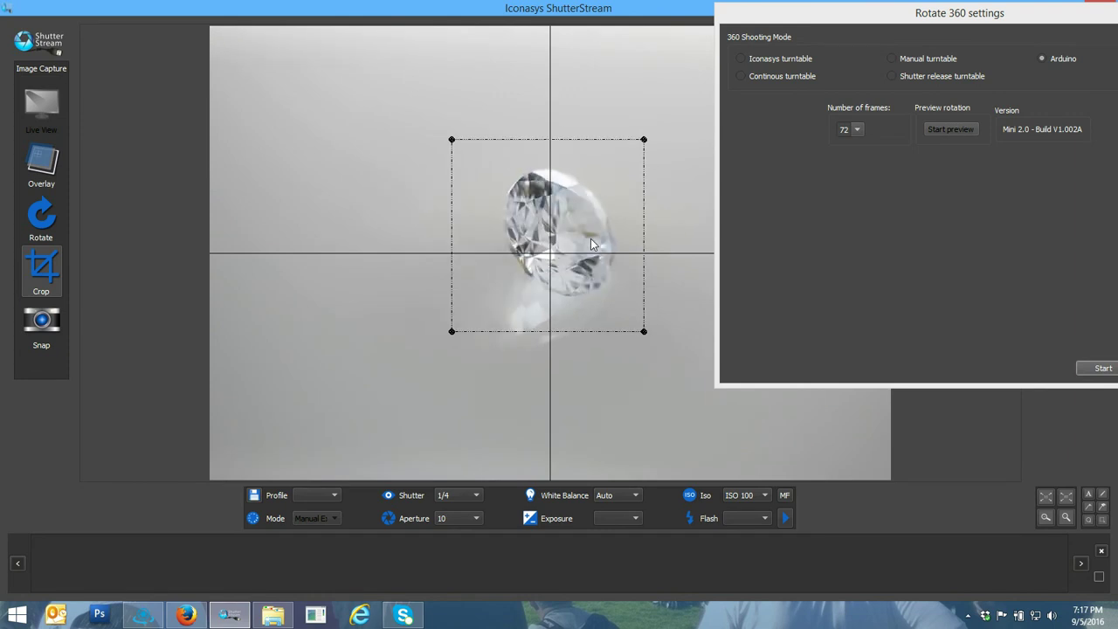
drag(615, 227, 618, 227)
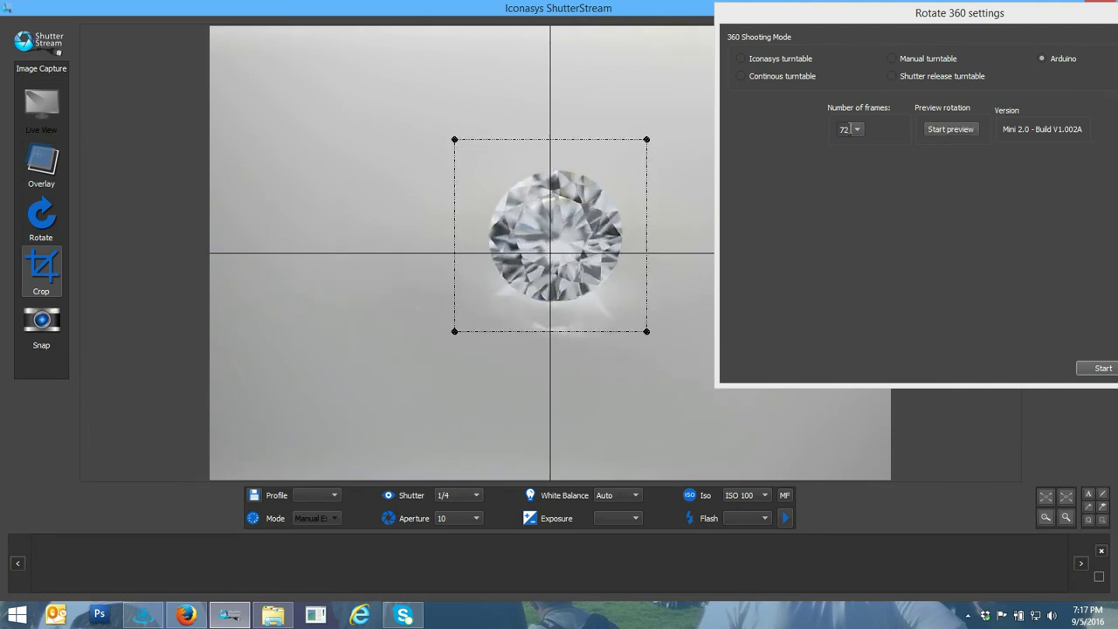
click(859, 129)
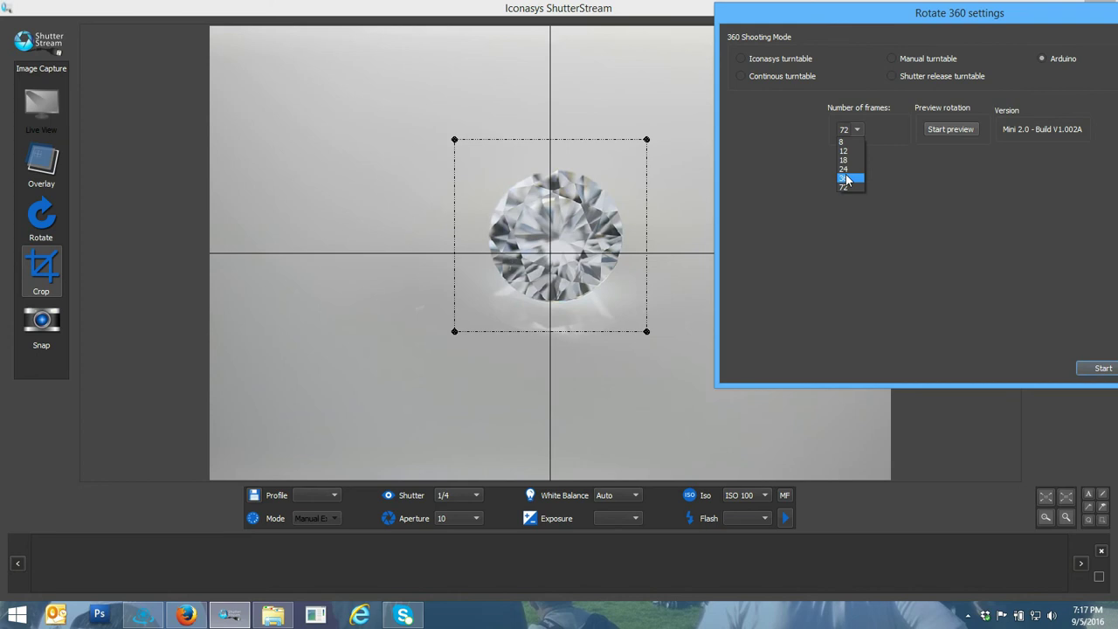
click(846, 179)
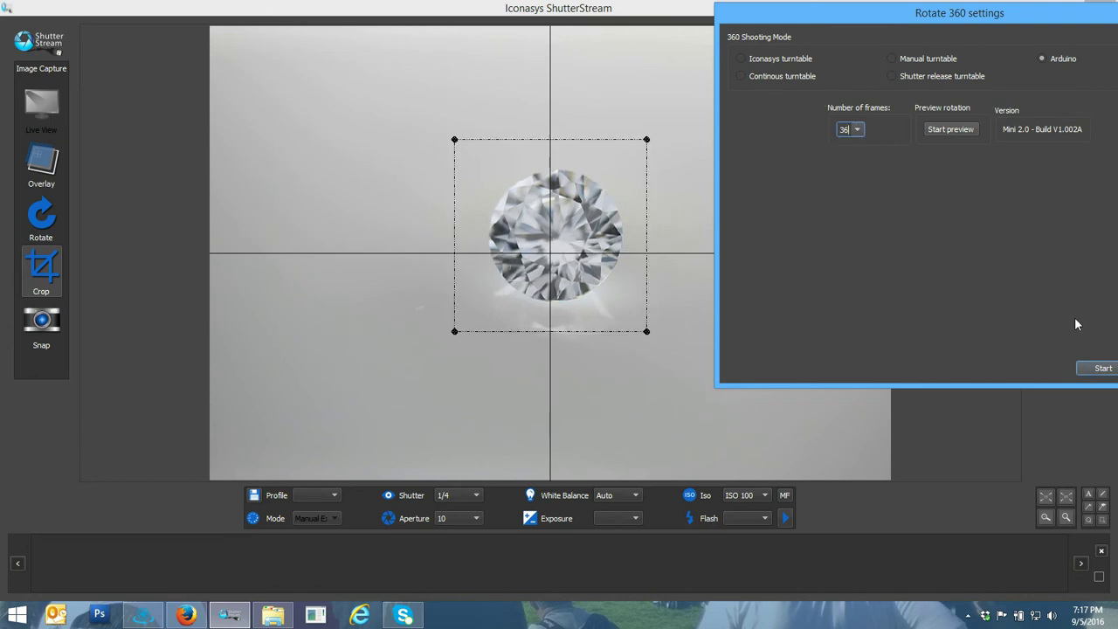
Start the 36-frame turntable capture and confirm the turntable is ready
click(1089, 370)
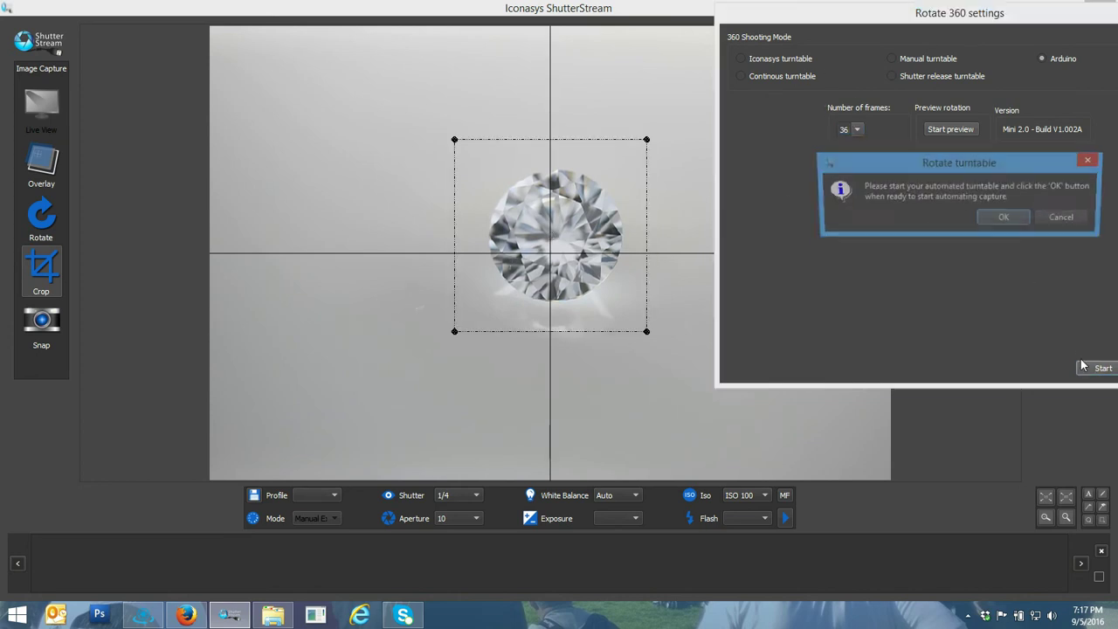
click(1004, 219)
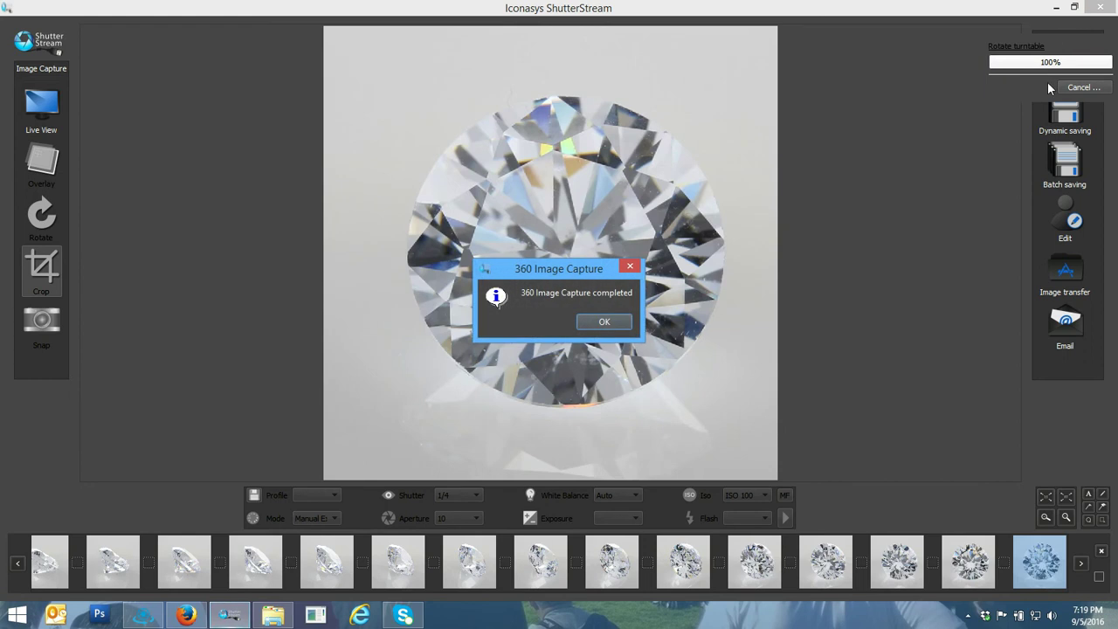
Adjust the Levels black and white points, raise Sharpness to 2, and apply to all images
click(559, 320)
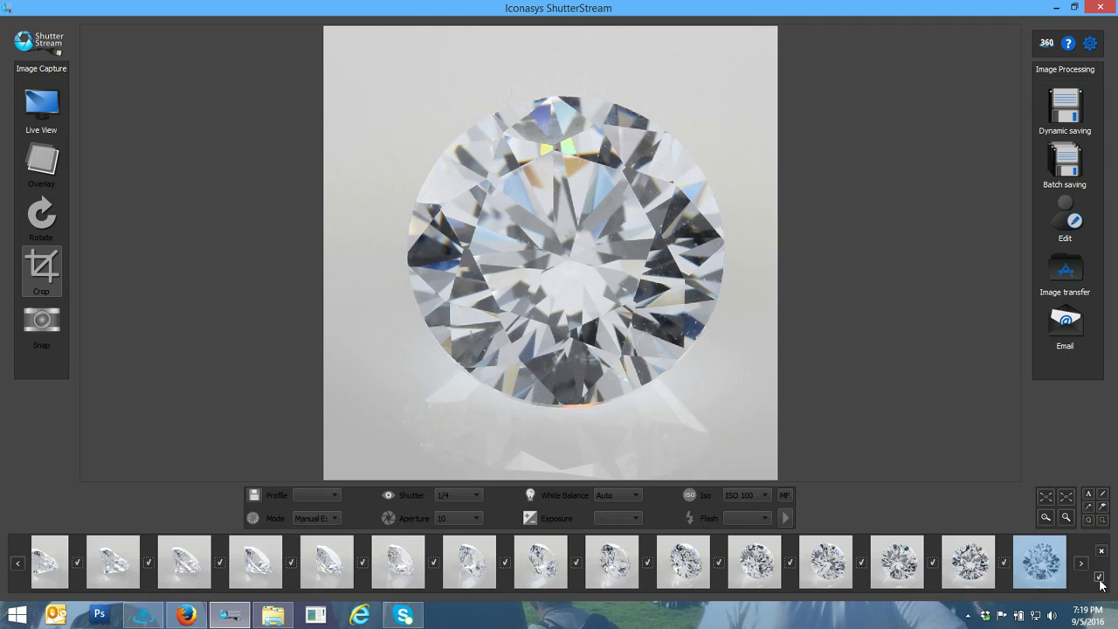
click(1069, 219)
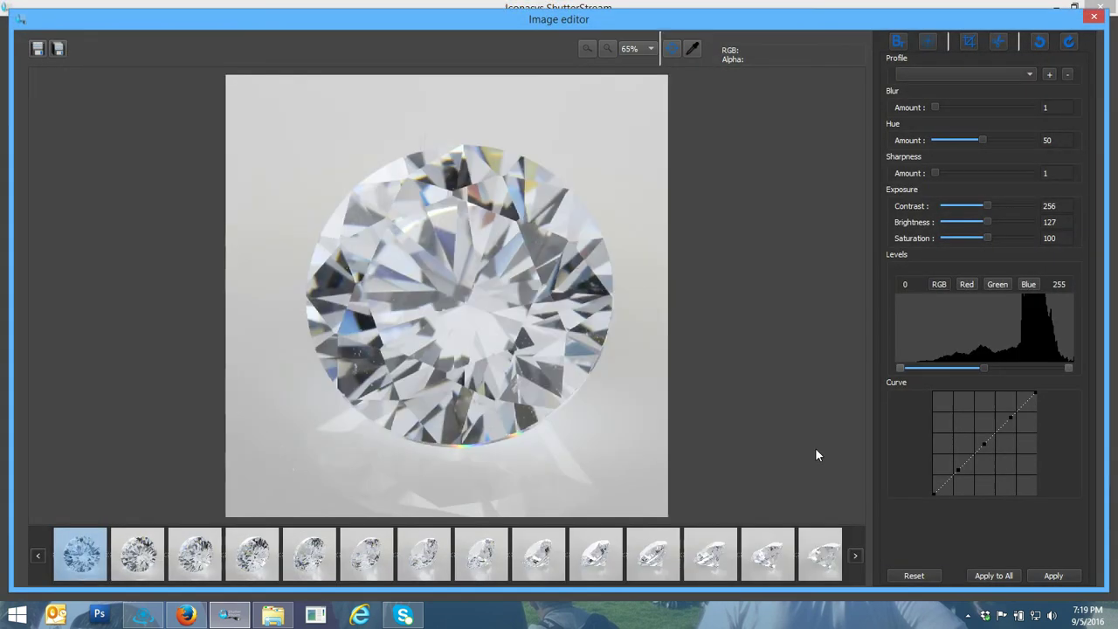
drag(1069, 368, 1055, 368)
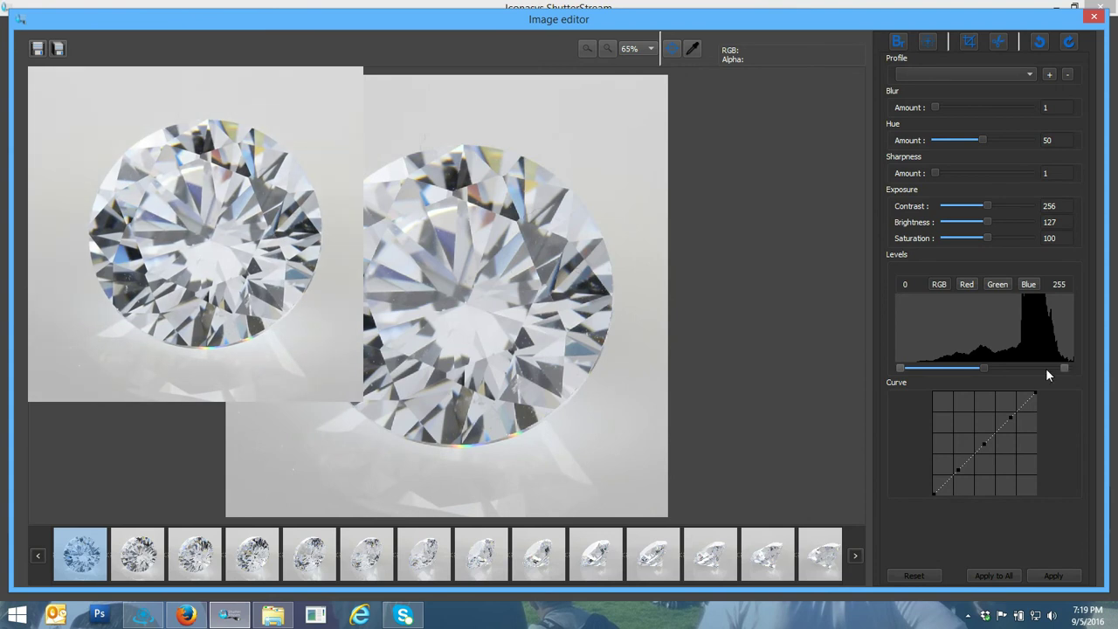
drag(901, 367, 905, 368)
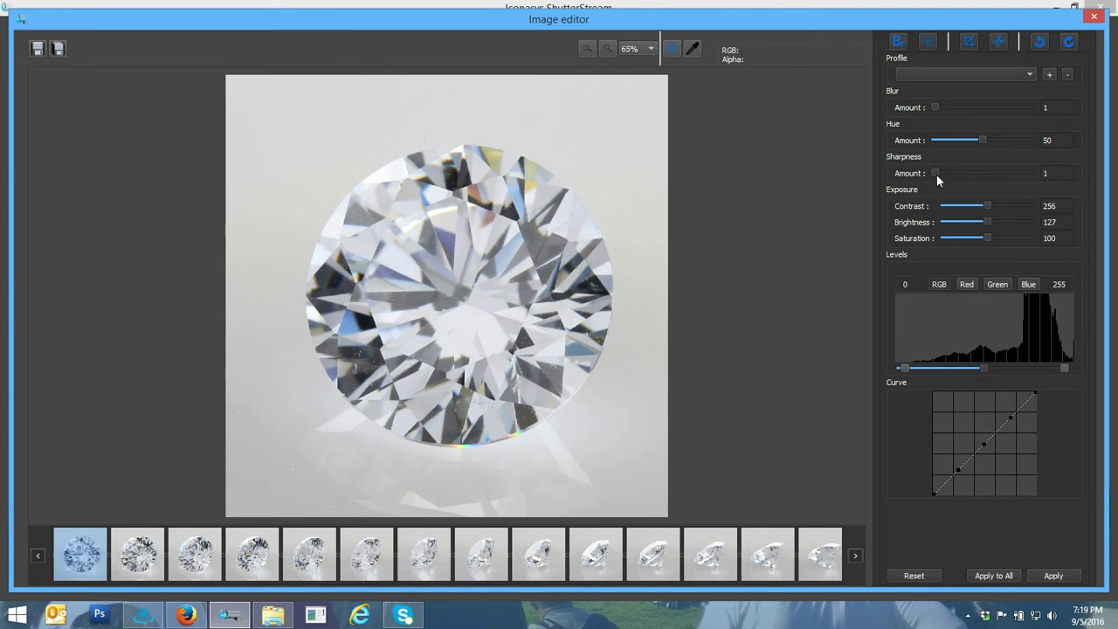
drag(937, 174, 941, 174)
drag(1062, 368, 1070, 372)
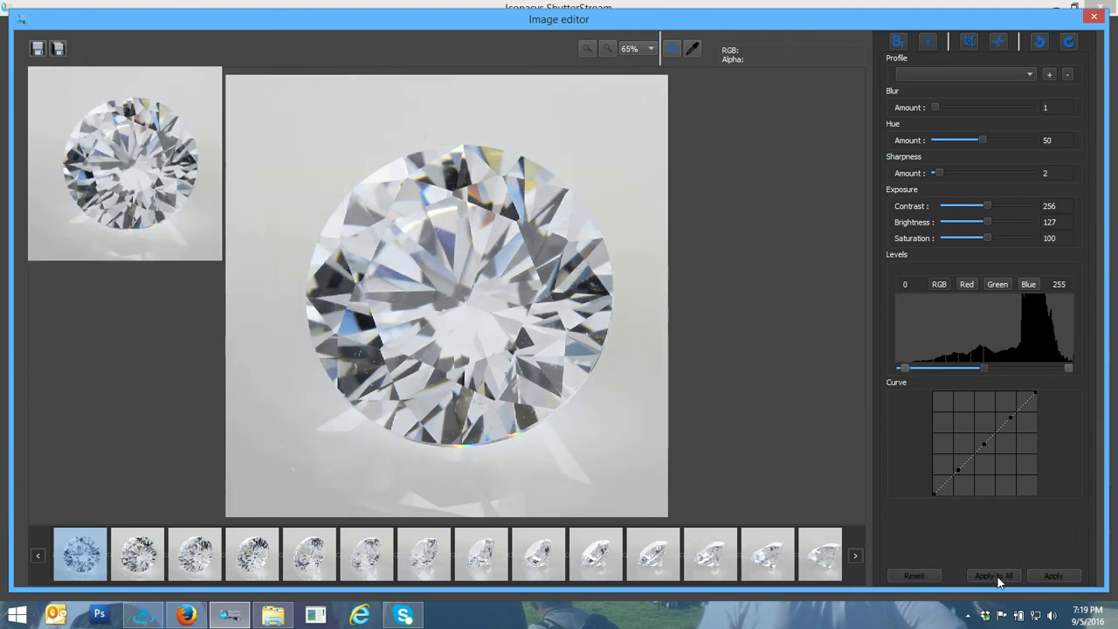
click(998, 578)
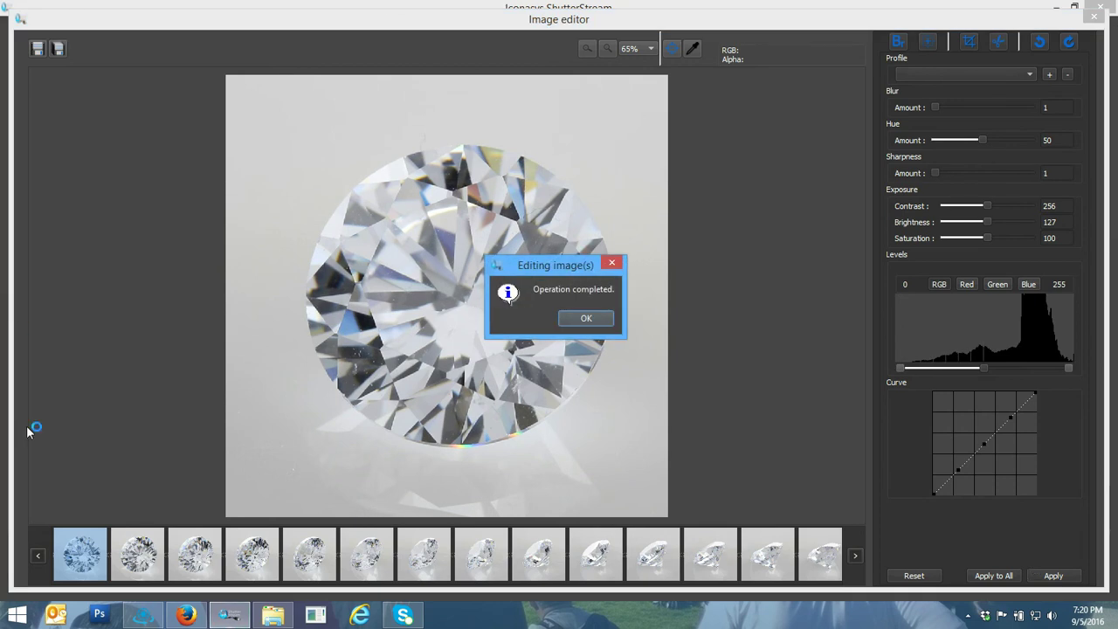
Batch-save the edited images with the 36- name prefix, no resizing, then view the saved folder
key(Return)
click(58, 48)
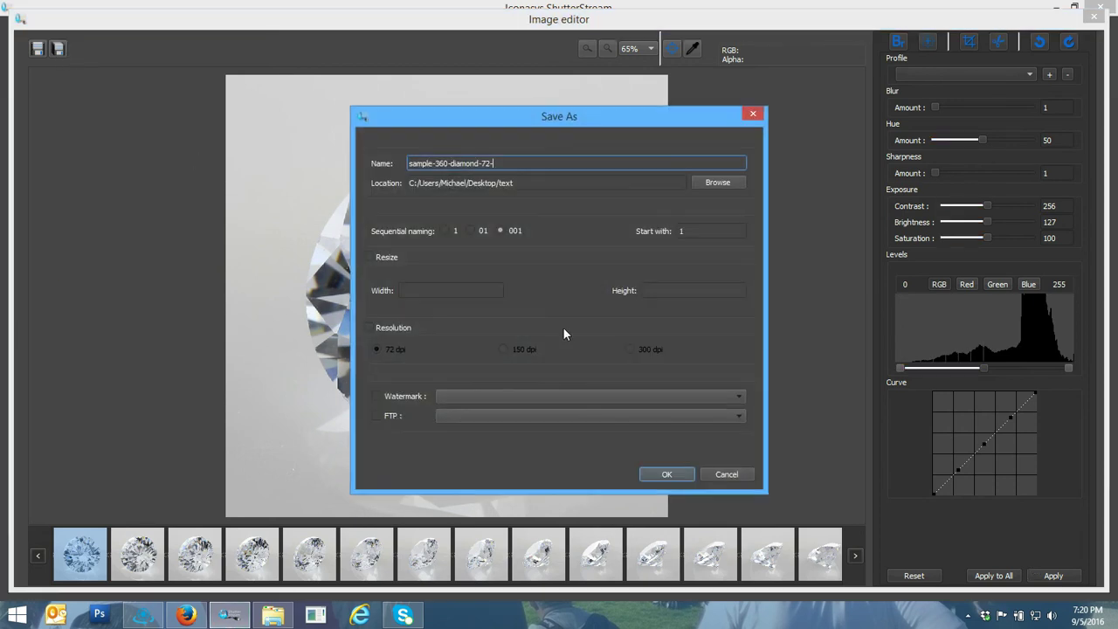
drag(481, 164, 553, 174)
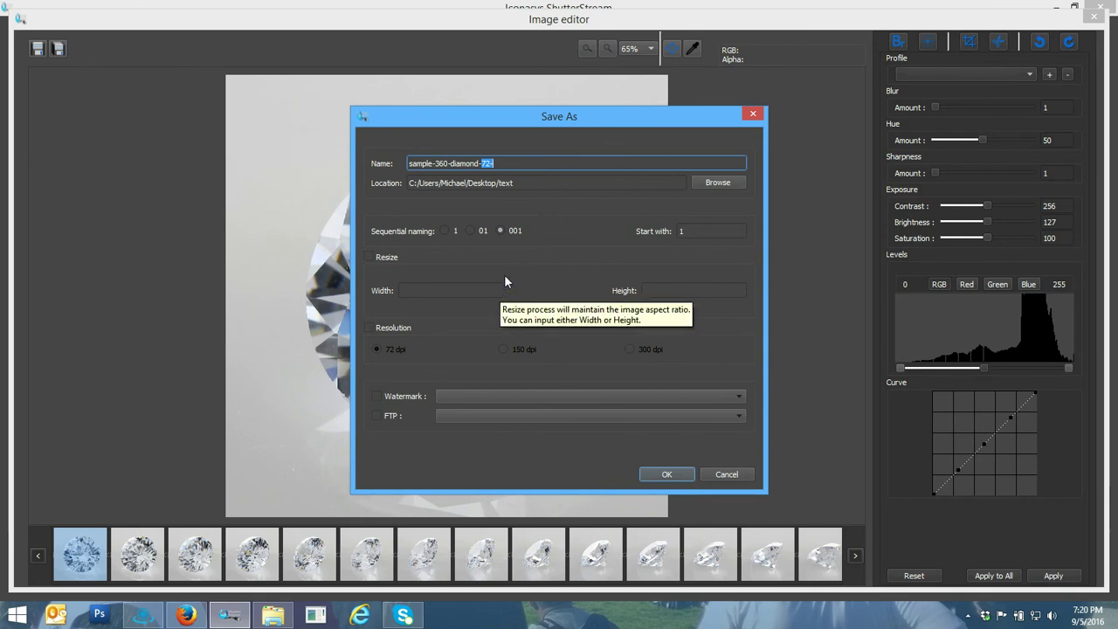
text(36-)
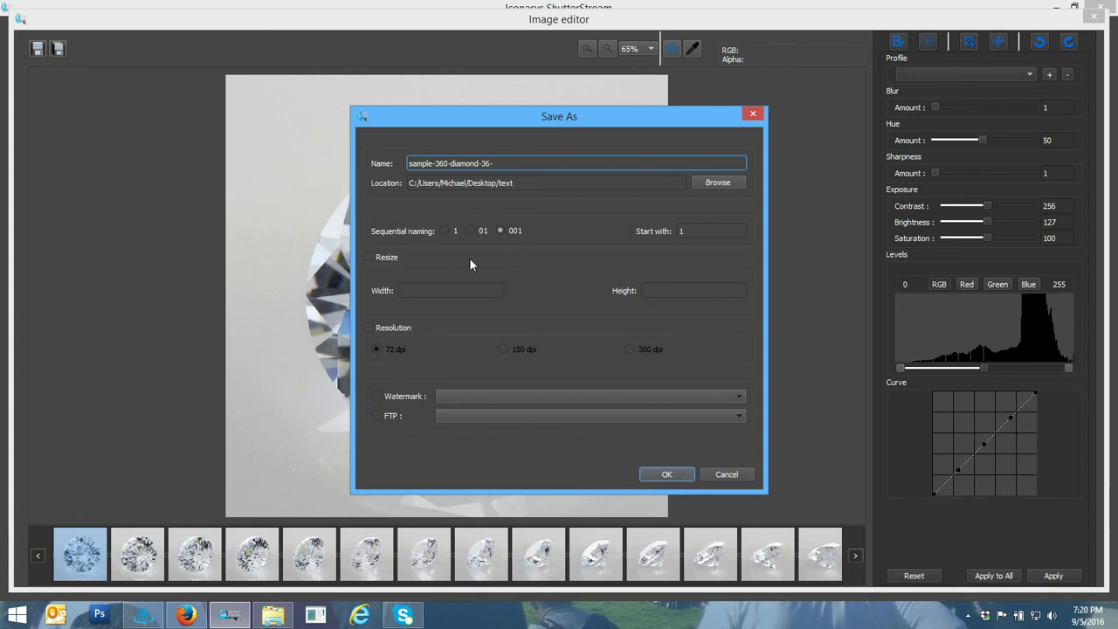
click(390, 258)
click(425, 291)
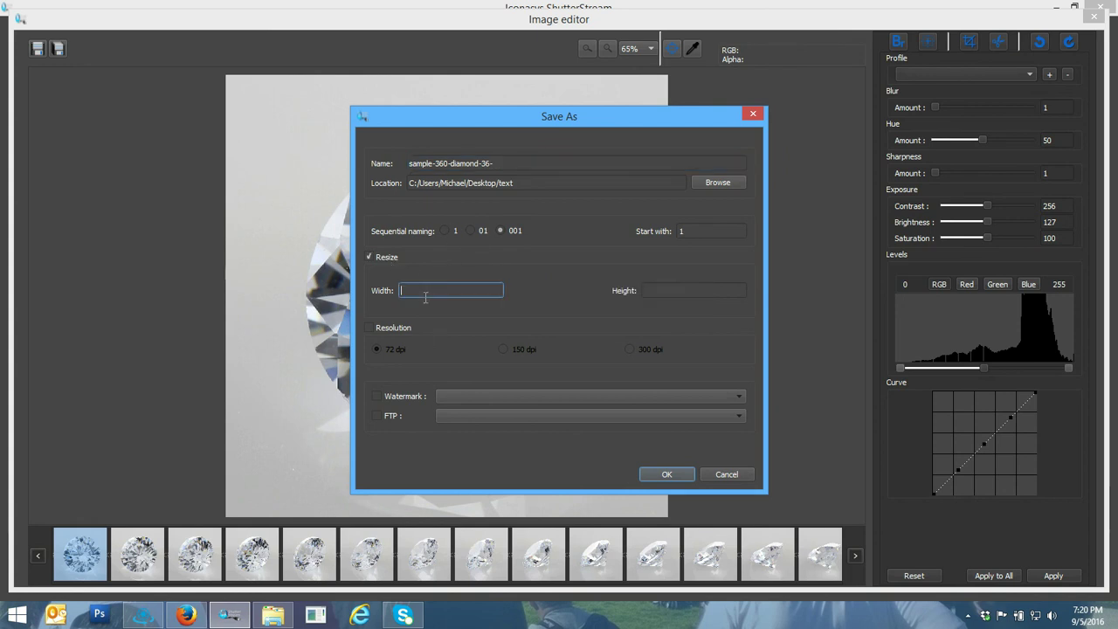
text(500)
click(374, 260)
click(671, 474)
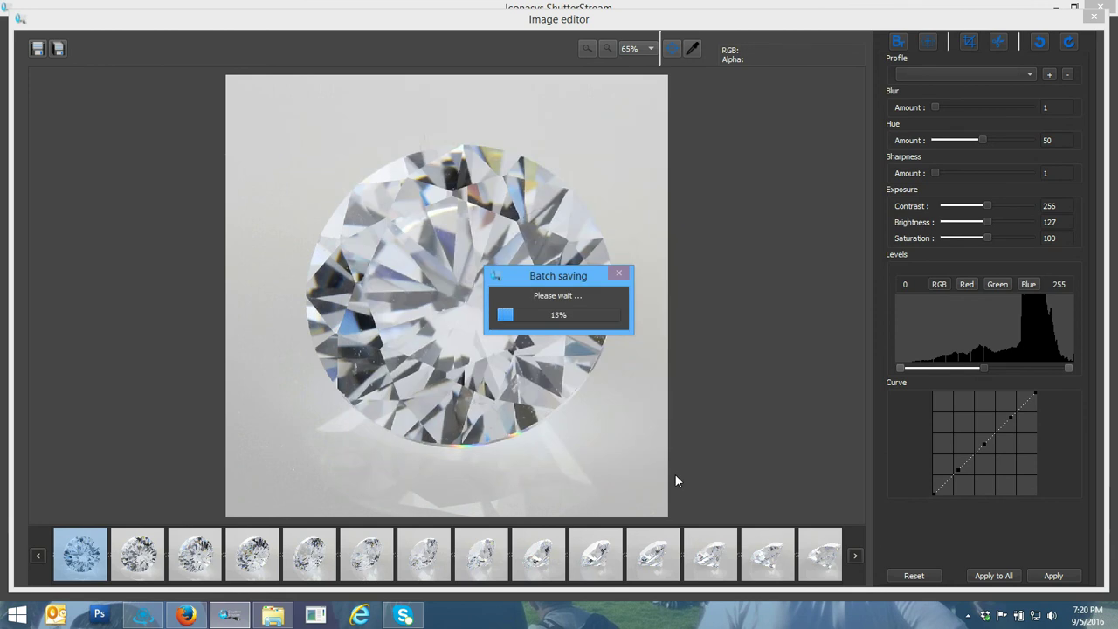
click(286, 618)
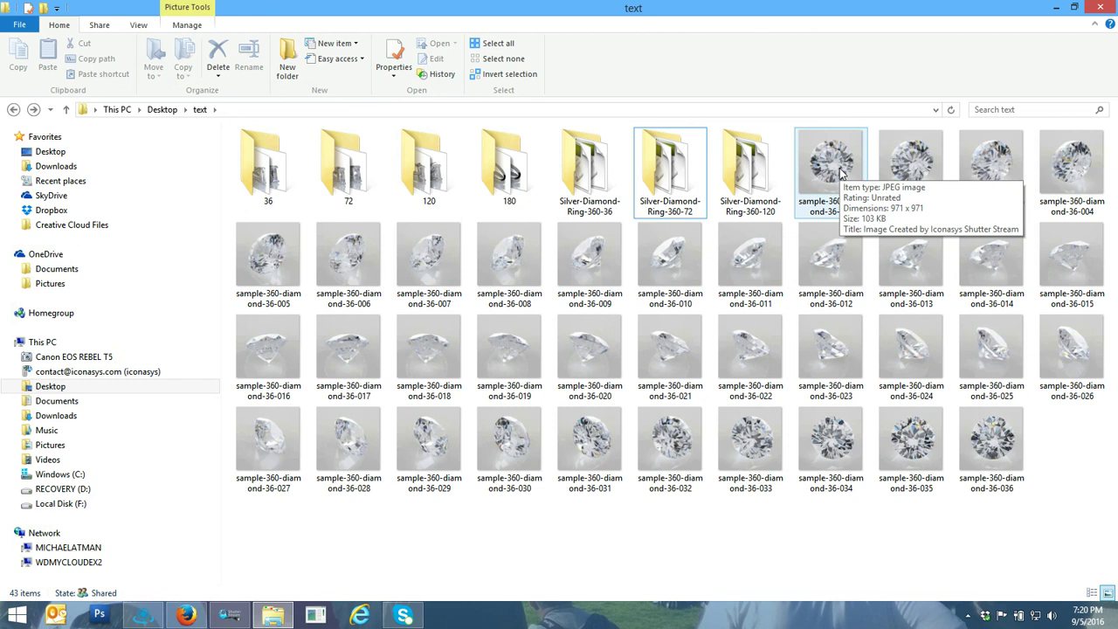
Select sample-360-diamond-36-001 through 036 and drag them into 360 Product View Creator
click(840, 172)
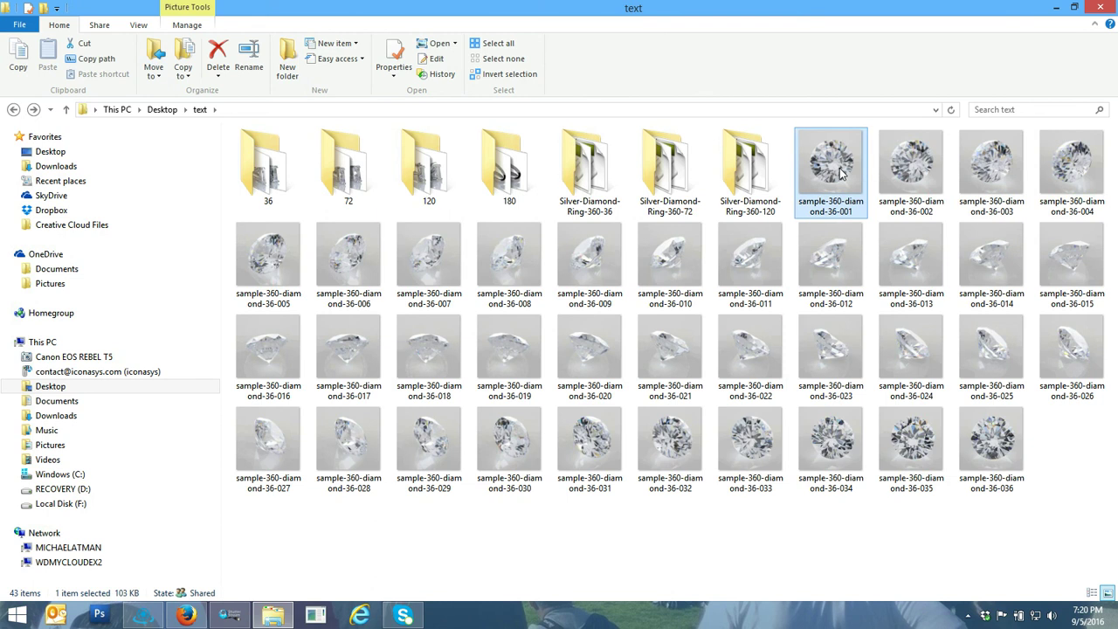
shift+click(982, 439)
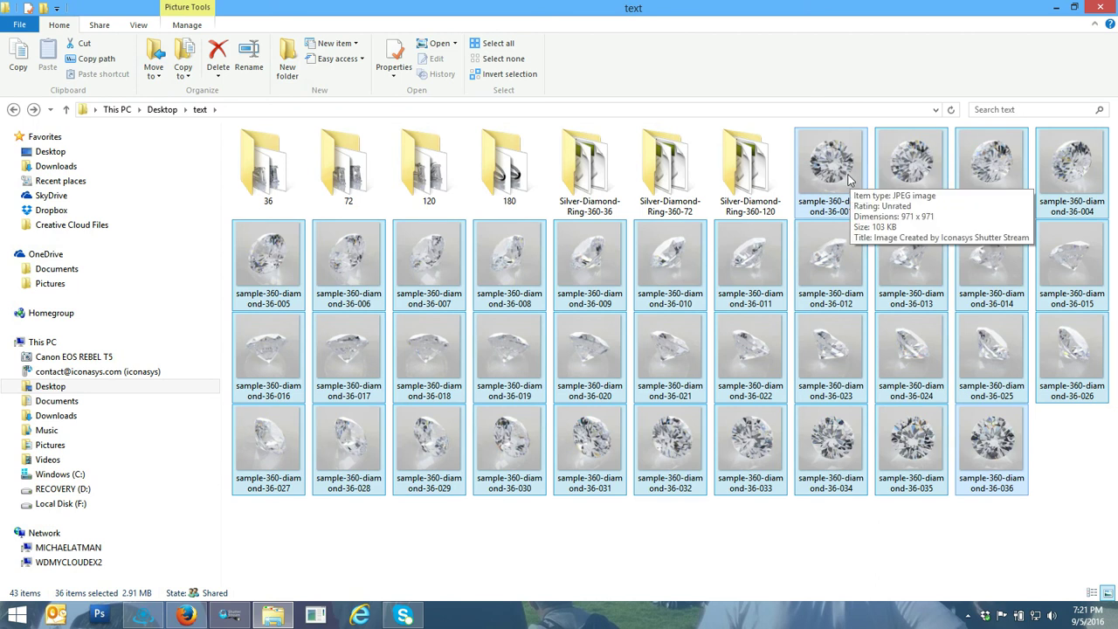
drag(849, 180, 338, 161)
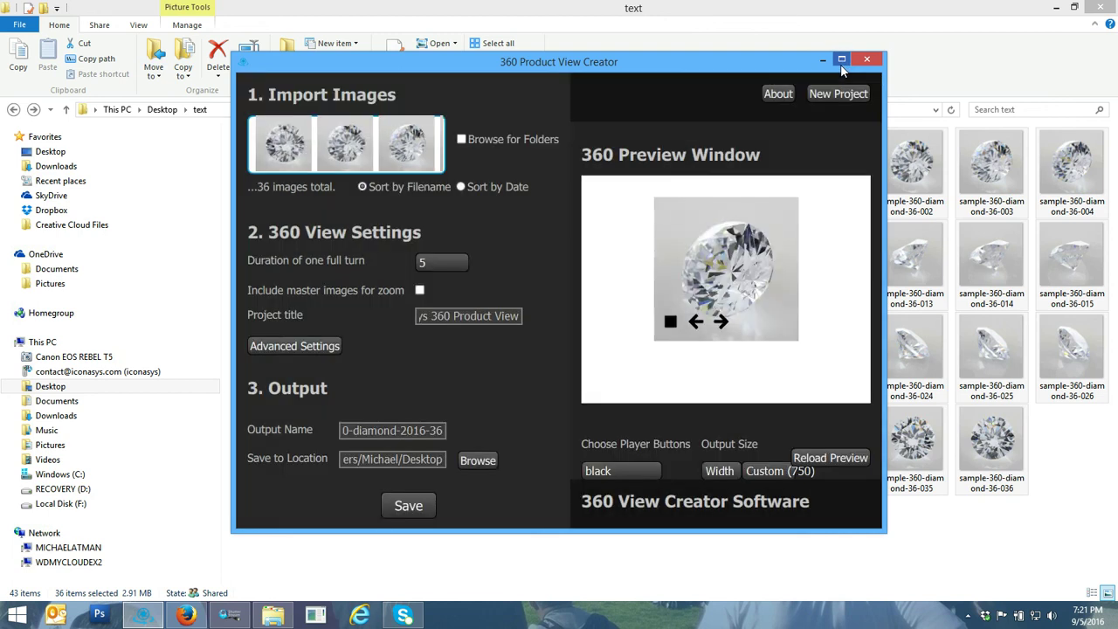
Maximize the creator window and set Duration of one full turn to Custom, 6 seconds
click(842, 63)
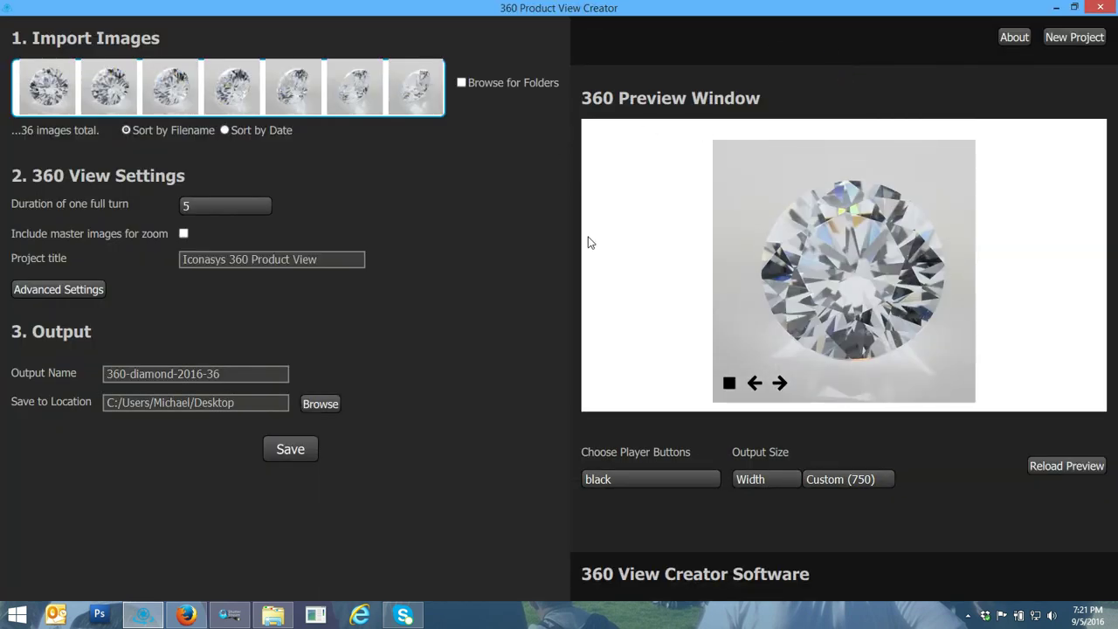
click(192, 209)
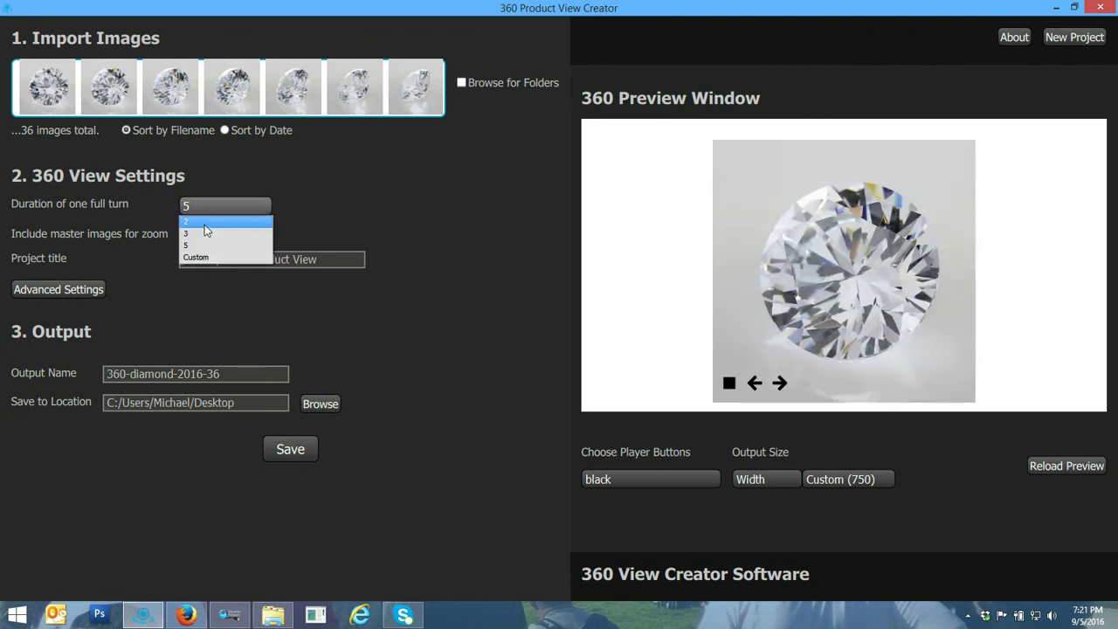
click(205, 259)
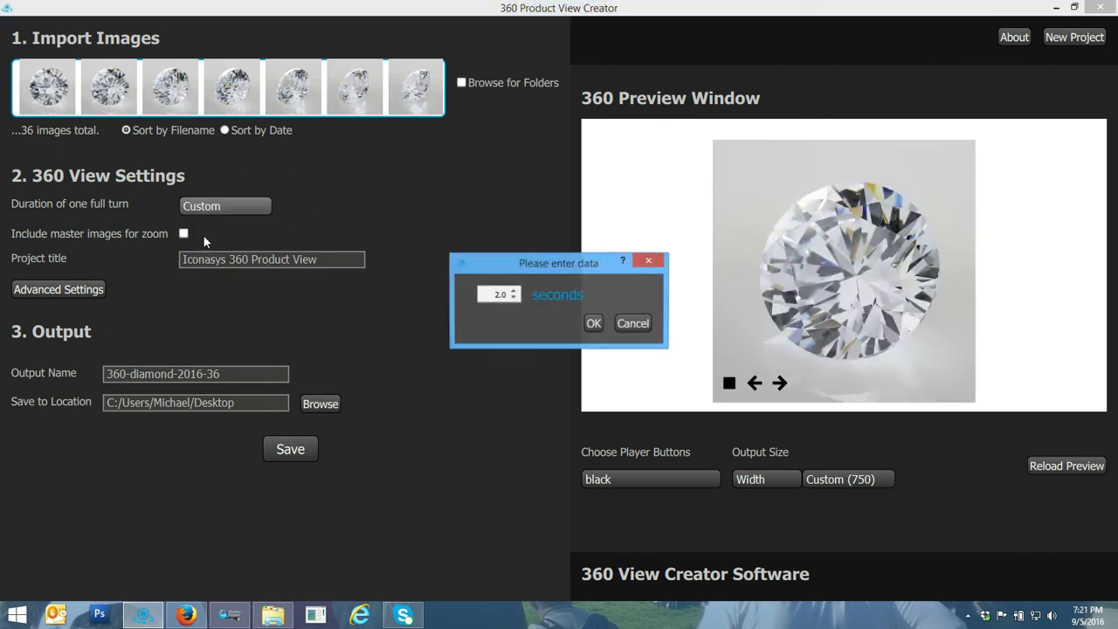
drag(484, 293, 538, 301)
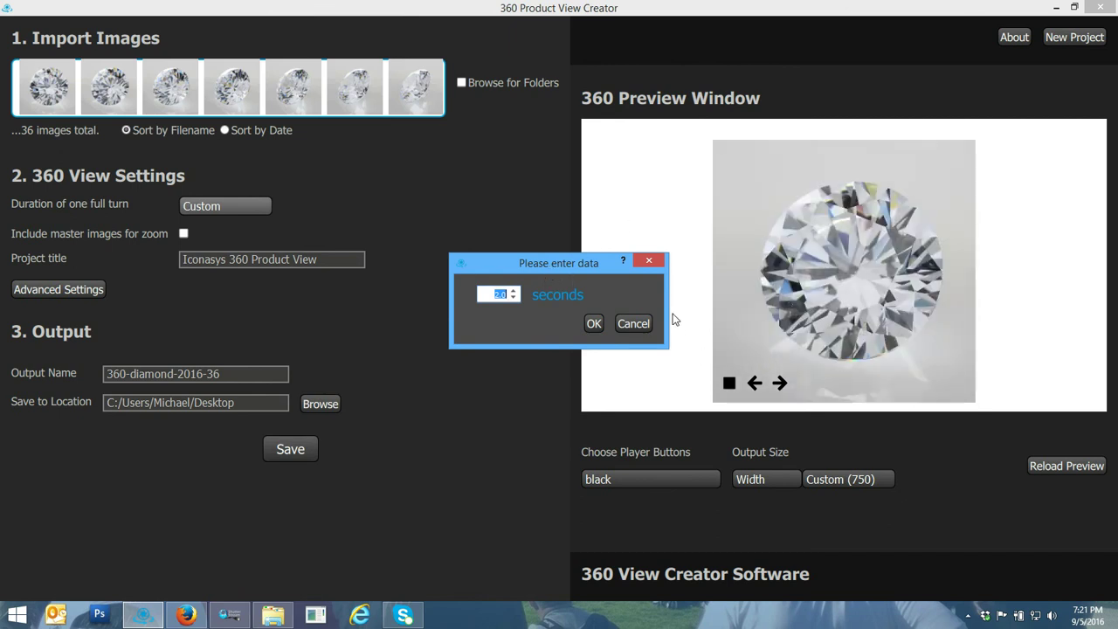
click(593, 324)
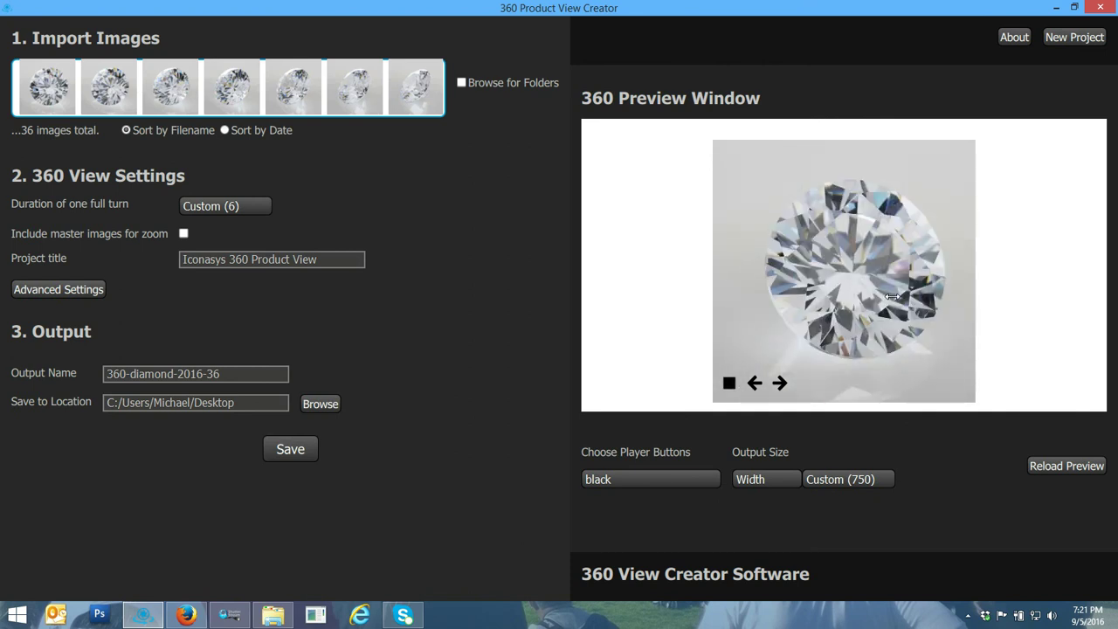
Pause and hand-rotate the diamond preview, then save the 360-diamond-2016-36 view to the Desktop
click(730, 384)
drag(830, 298, 887, 287)
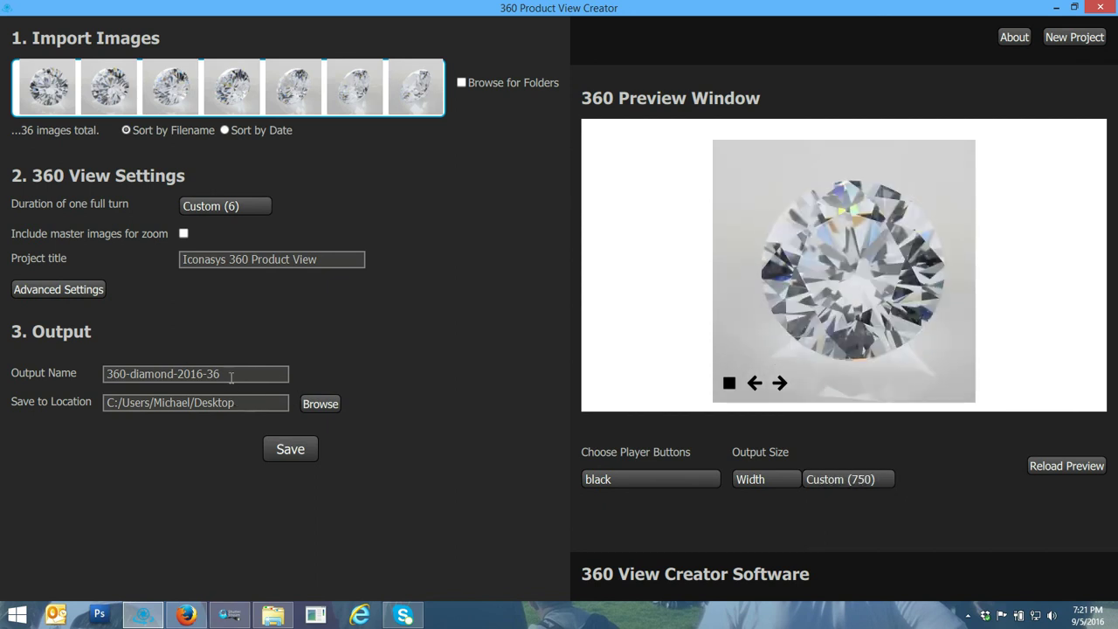
click(296, 456)
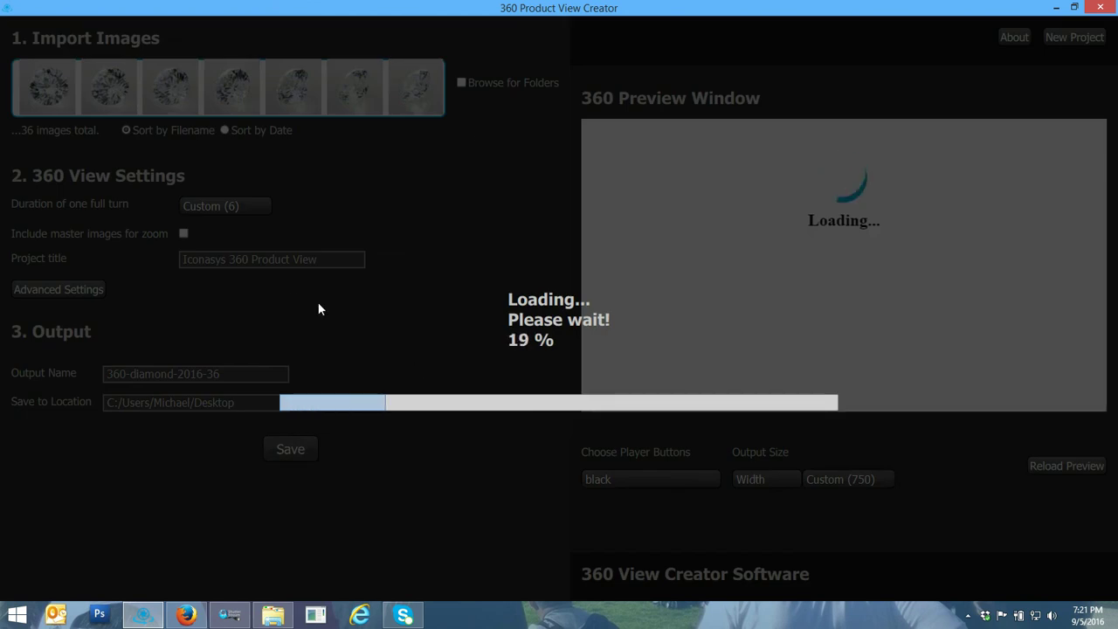